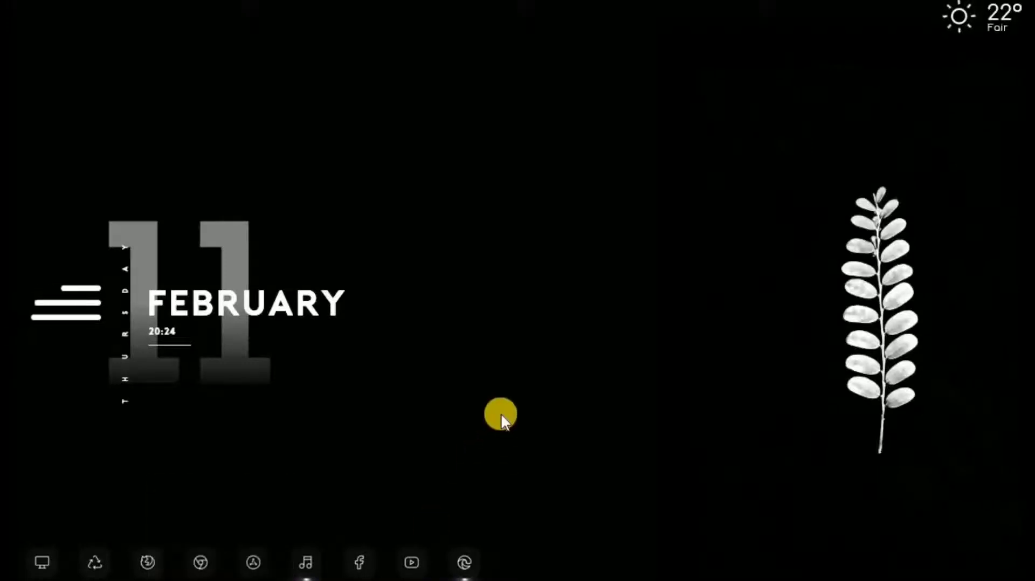
- Try the dock shortcuts for This PC, the Recycle Bin and the web browser, dismissing each window after viewing it
{"action": "left_click", "coordinate": [41, 566]}
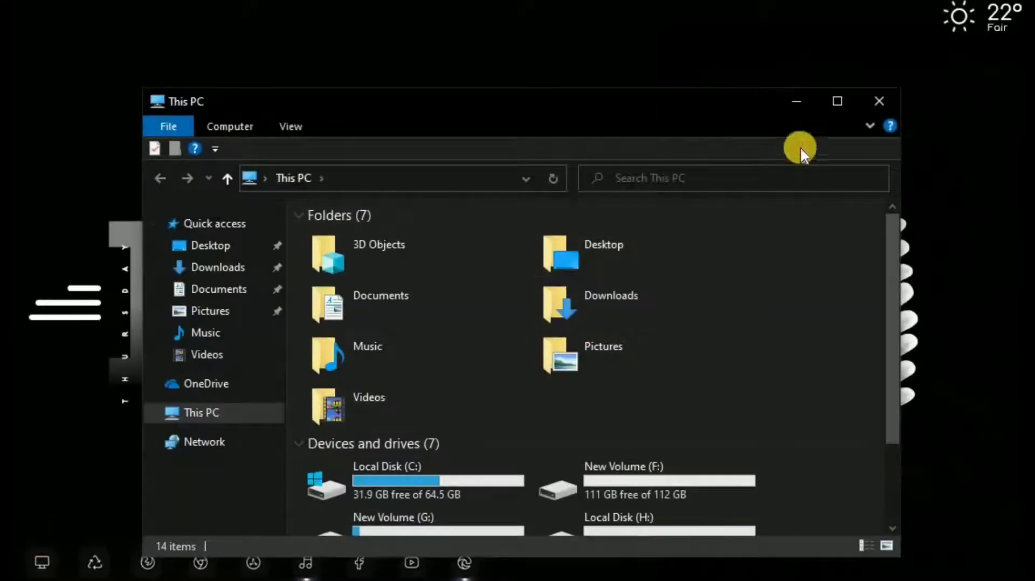
{"action": "left_click", "coordinate": [877, 100]}
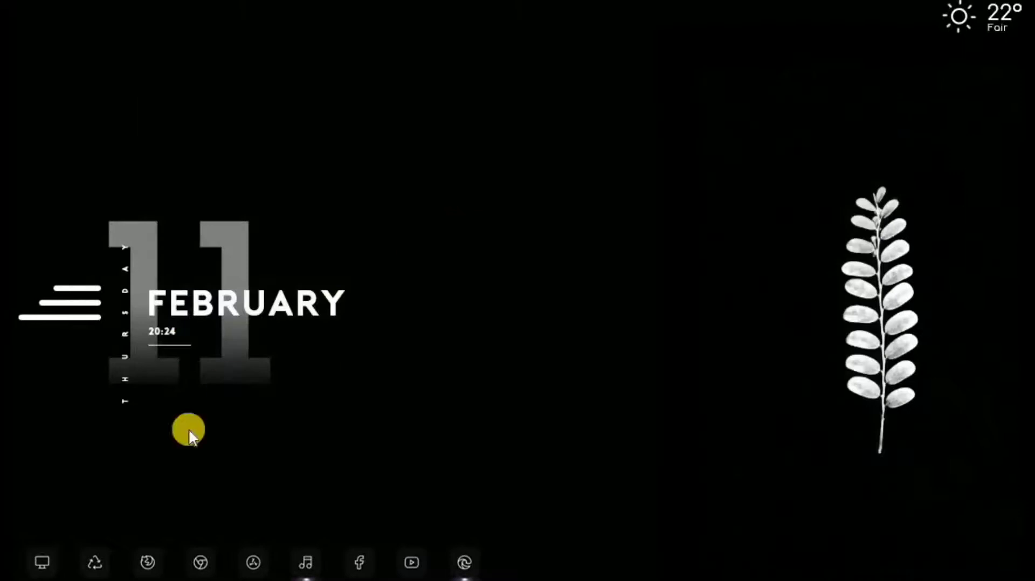
{"action": "left_click", "coordinate": [99, 562]}
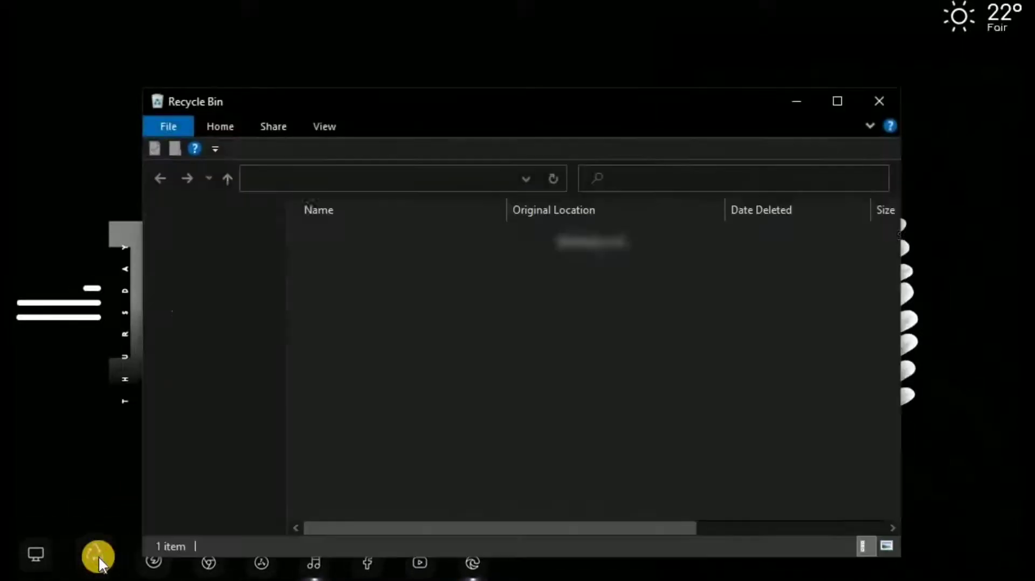
{"action": "left_click", "coordinate": [879, 104]}
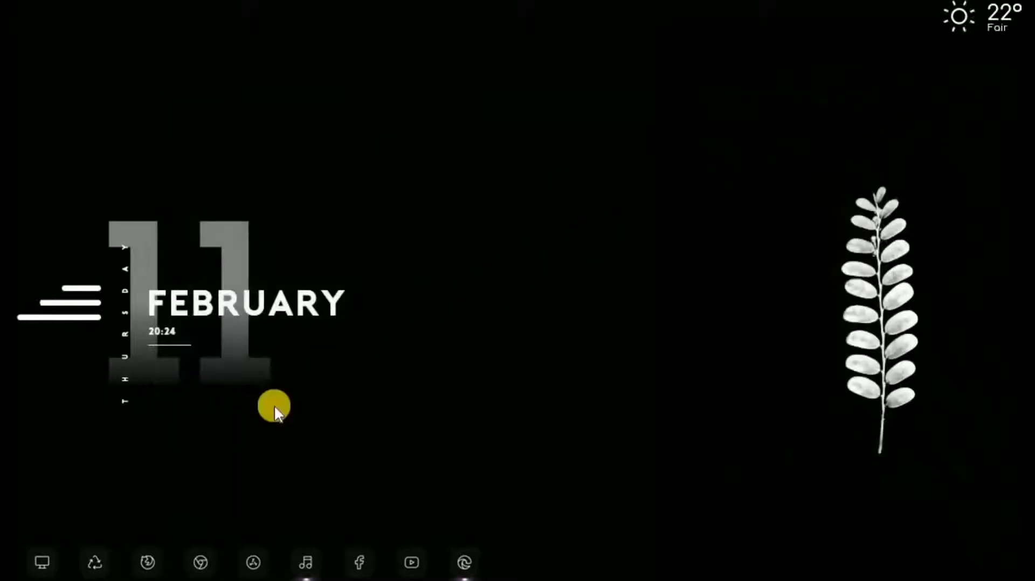
{"action": "left_click", "coordinate": [464, 566]}
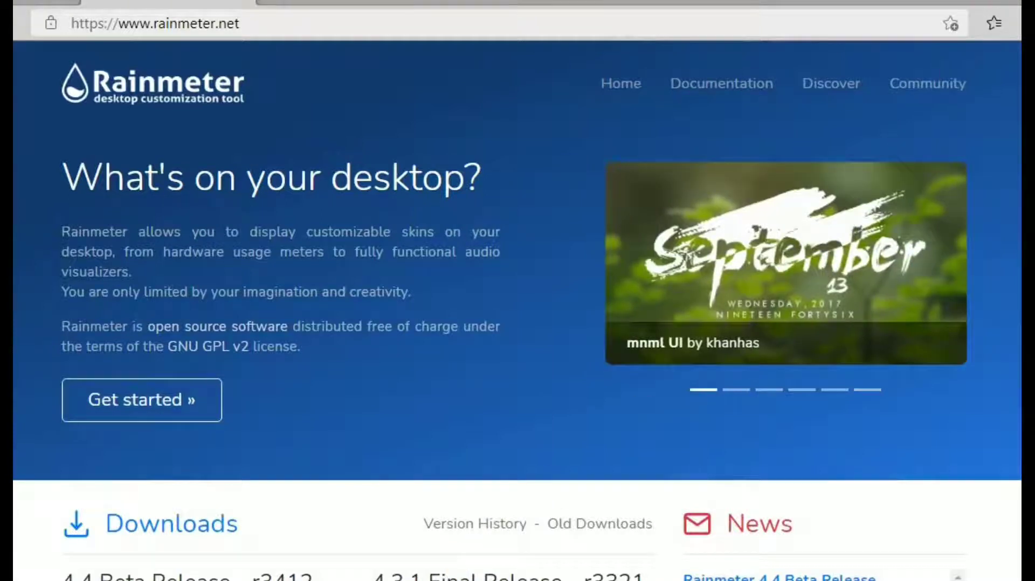
{"action": "left_click", "coordinate": [997, 1]}
- Open the music player from the dock, view its My music page, and minimize the player
{"action": "left_click", "coordinate": [304, 570]}
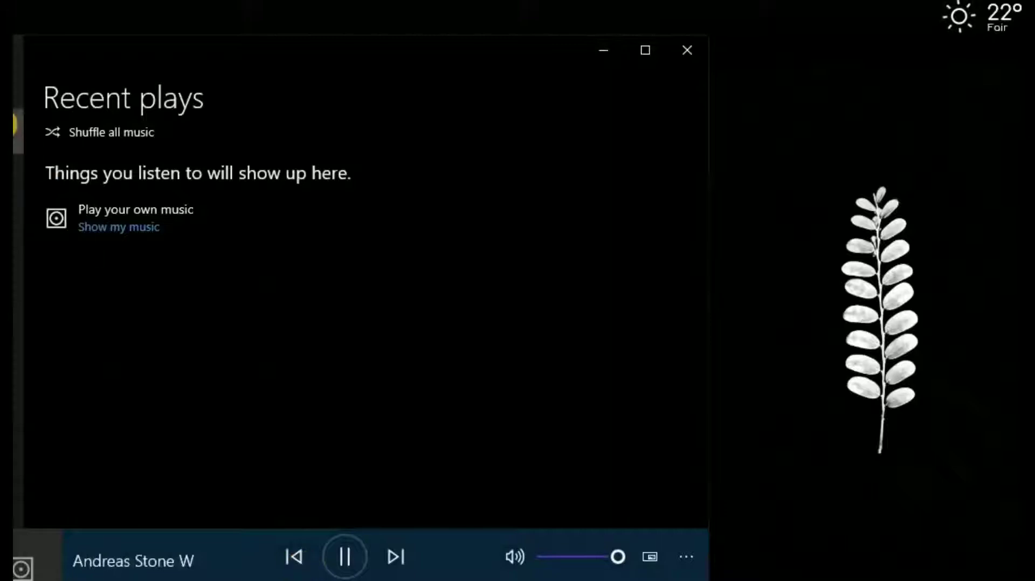
{"action": "left_click", "coordinate": [16, 81]}
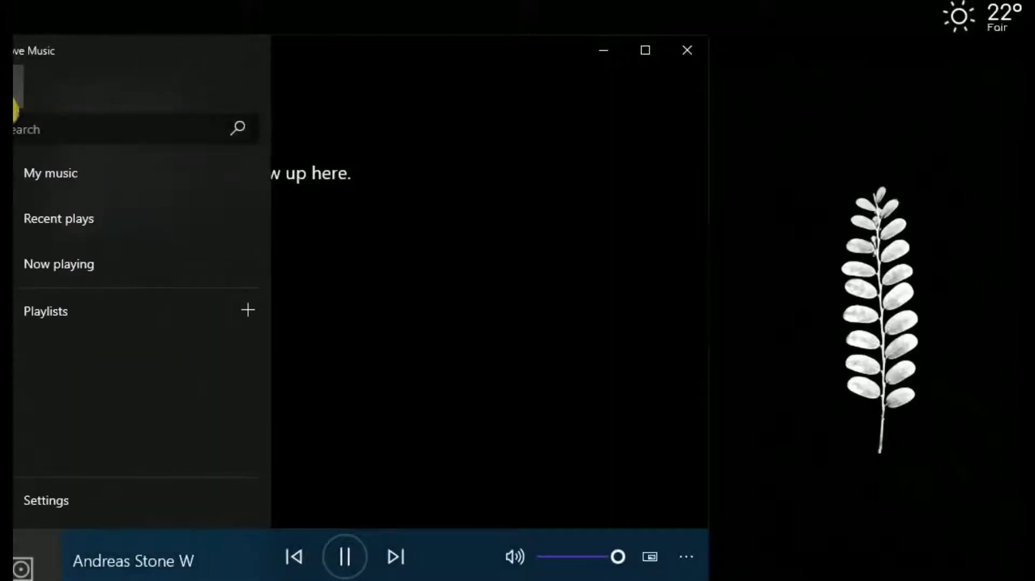
{"action": "left_click", "coordinate": [52, 177]}
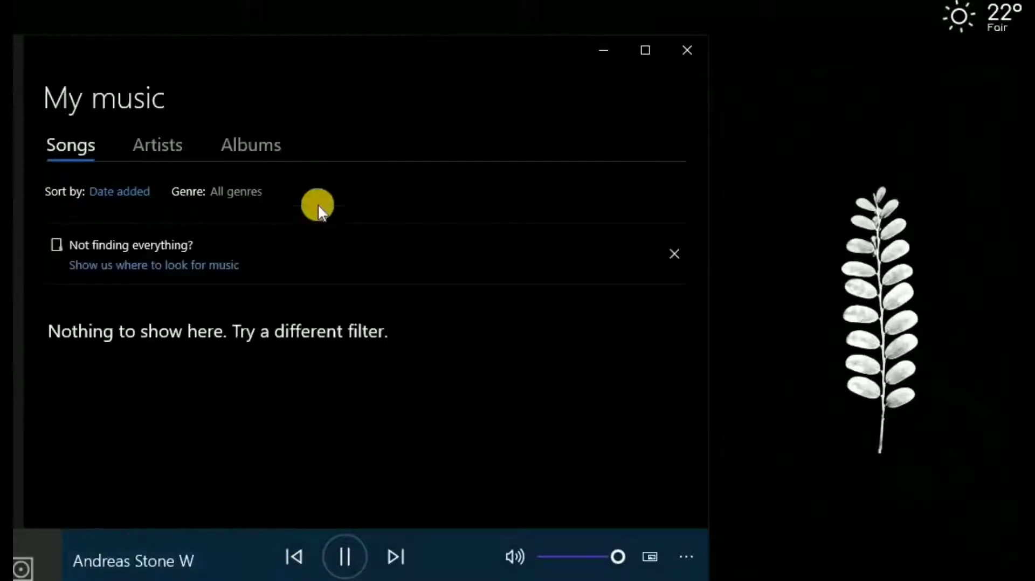
{"action": "left_click", "coordinate": [600, 51]}
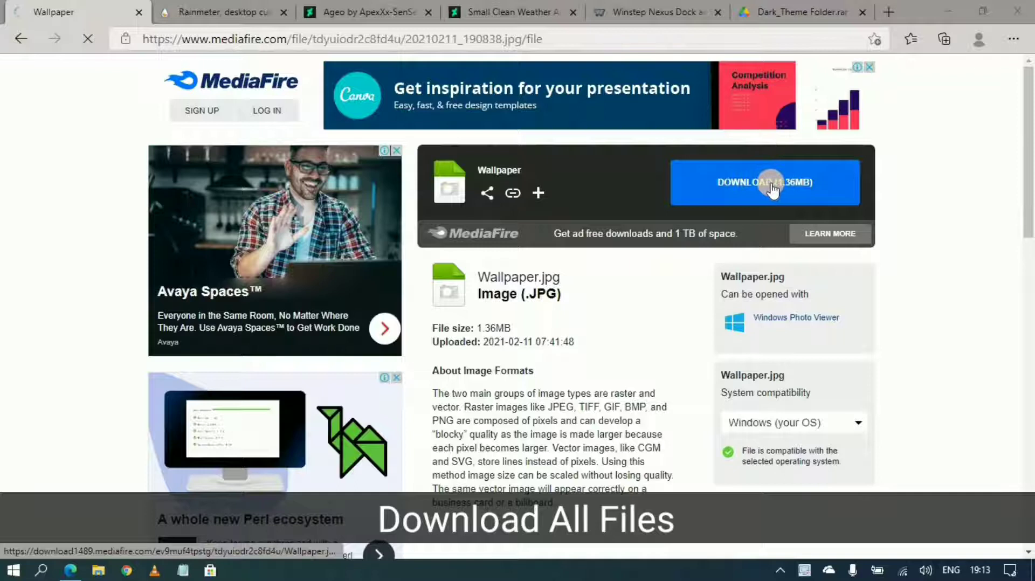
- Review the open download pages for Rainmeter, Ageo, Small Clean Weather Animated, Winstep Nexus and Dark_Theme Folder.rar
{"action": "left_click", "coordinate": [238, 11]}
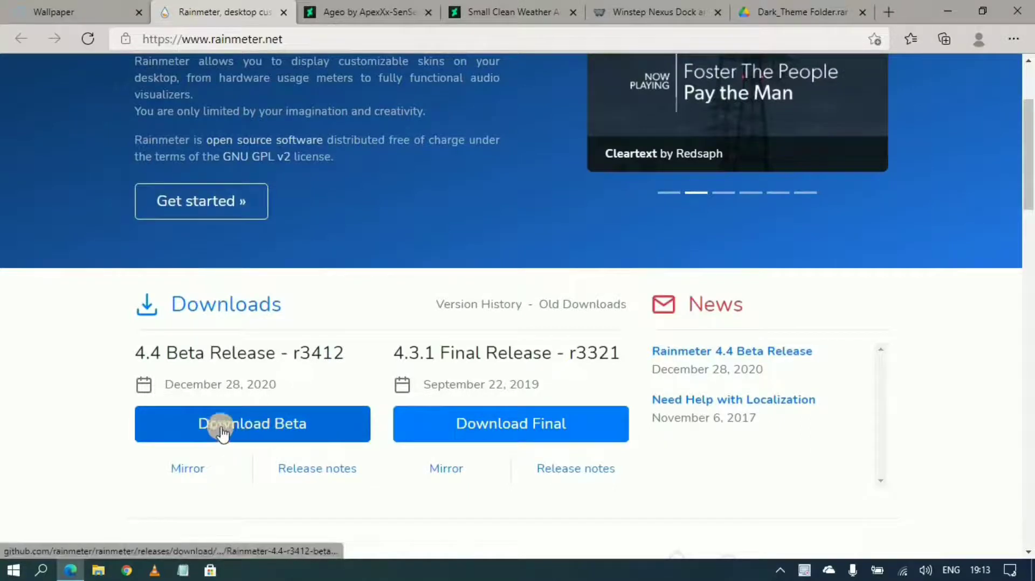
{"action": "left_click", "coordinate": [350, 7]}
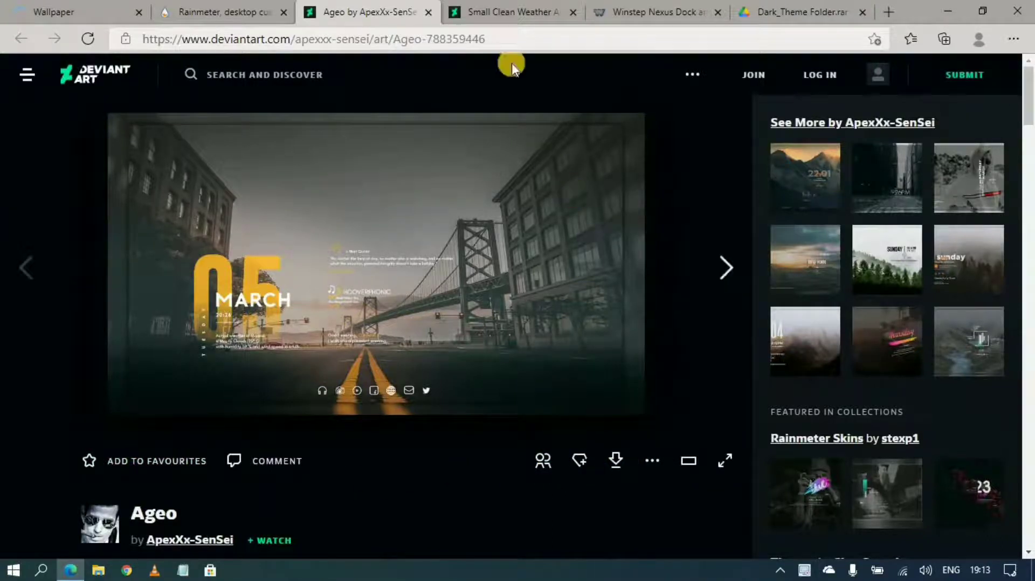
{"action": "left_click", "coordinate": [507, 8]}
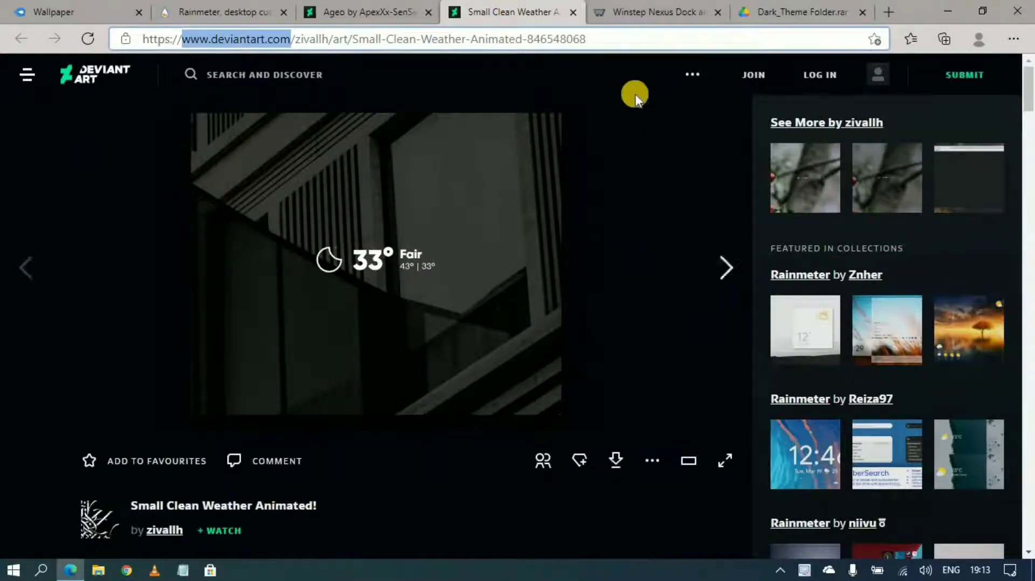
{"action": "left_click", "coordinate": [627, 14]}
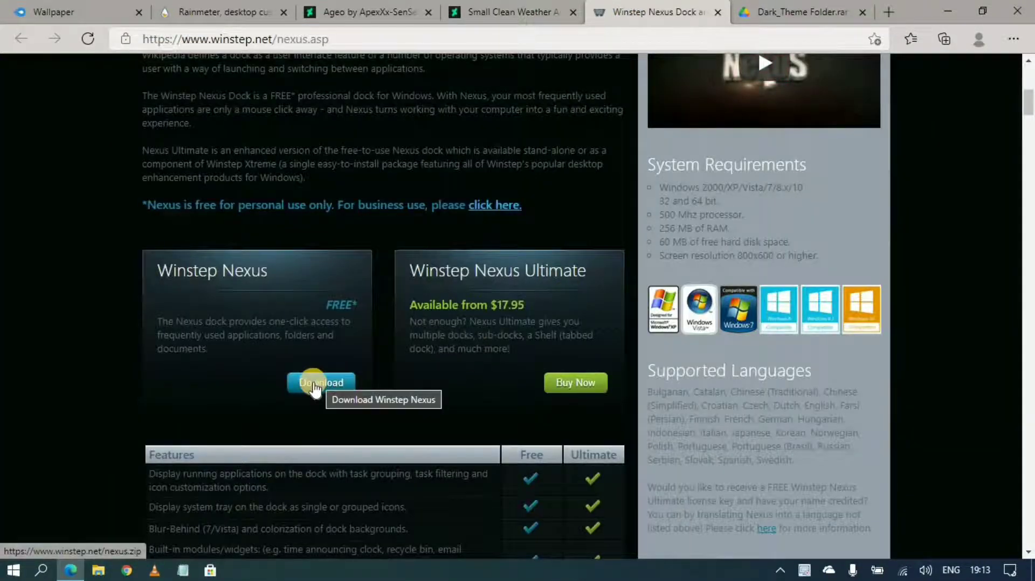
{"action": "scroll", "coordinate": [315, 387], "scroll_direction": "up", "scroll_amount": 7}
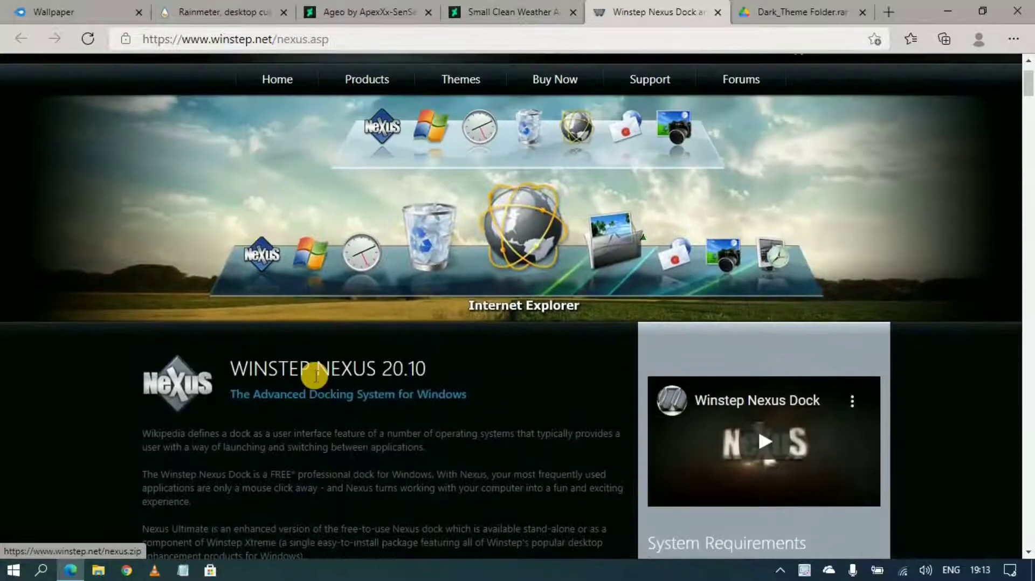
{"action": "scroll", "coordinate": [315, 375], "scroll_direction": "down", "scroll_amount": 2}
{"action": "scroll", "coordinate": [315, 375], "scroll_direction": "down", "scroll_amount": 4}
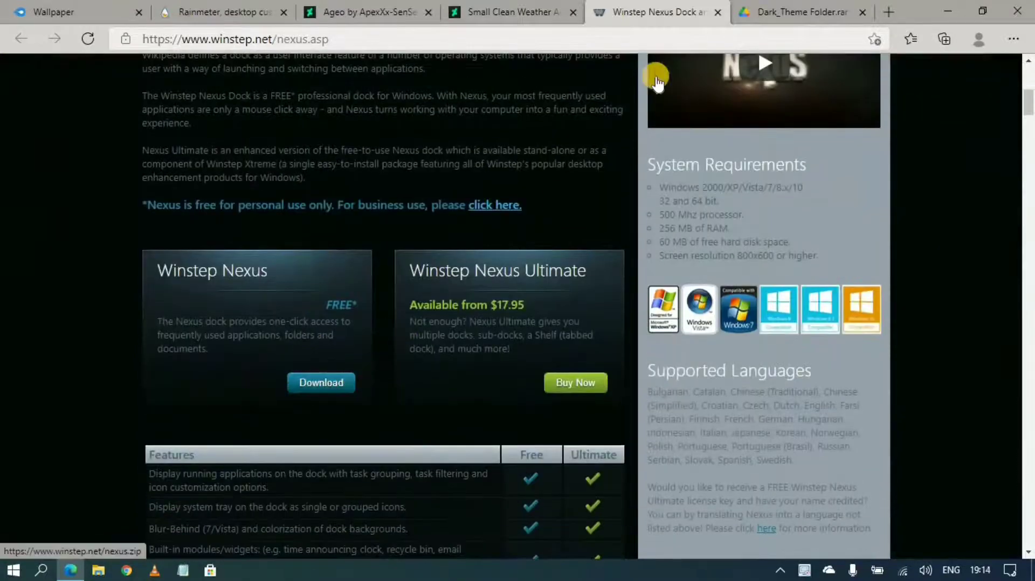
{"action": "left_click", "coordinate": [801, 11]}
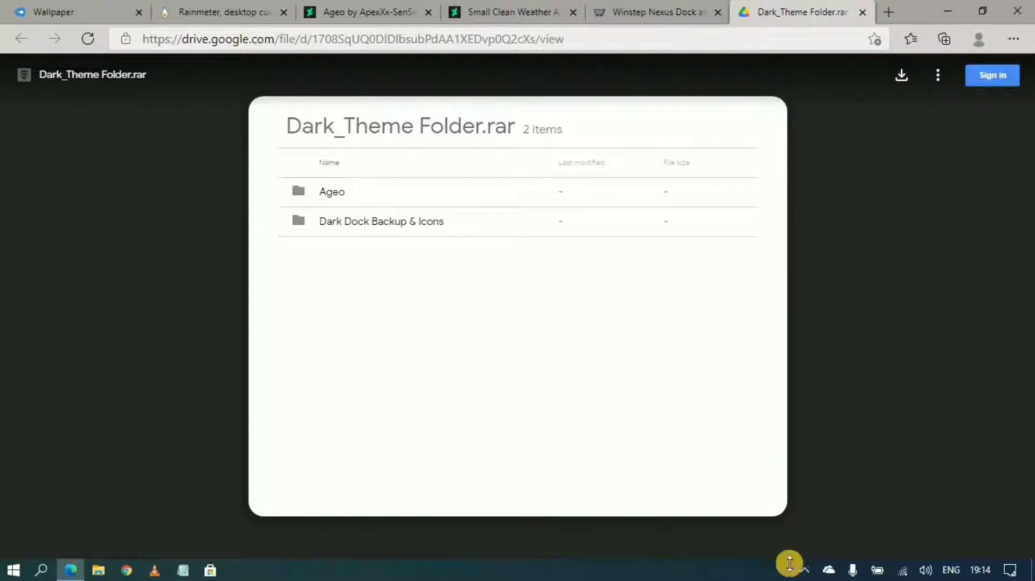
{"action": "left_click", "coordinate": [803, 568]}
{"action": "left_click", "coordinate": [778, 541]}
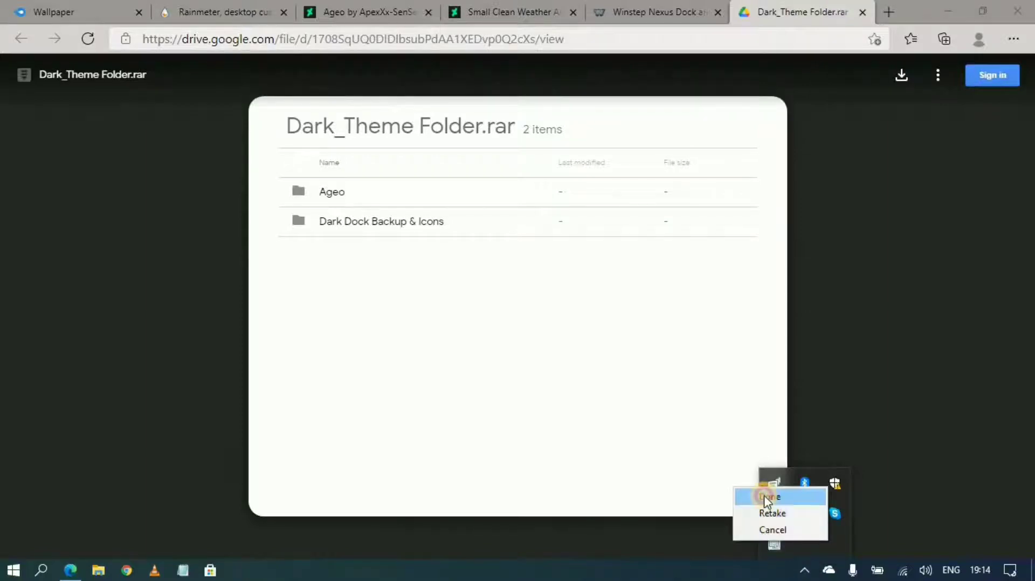
{"action": "left_click", "coordinate": [764, 496]}
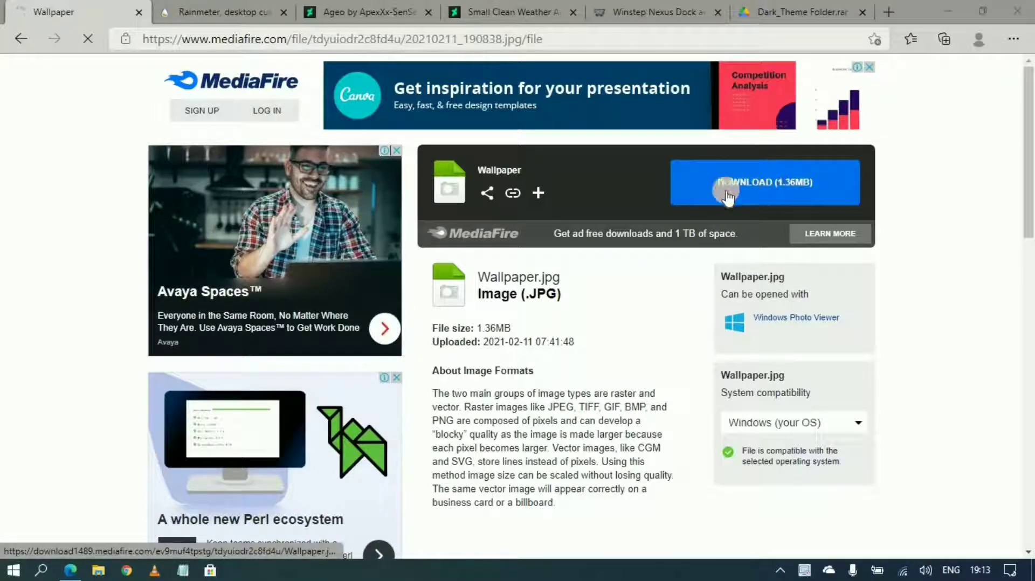
- Check the Rainmeter download page and download the Ageo skin from its DeviantArt page
{"action": "left_click", "coordinate": [237, 8]}
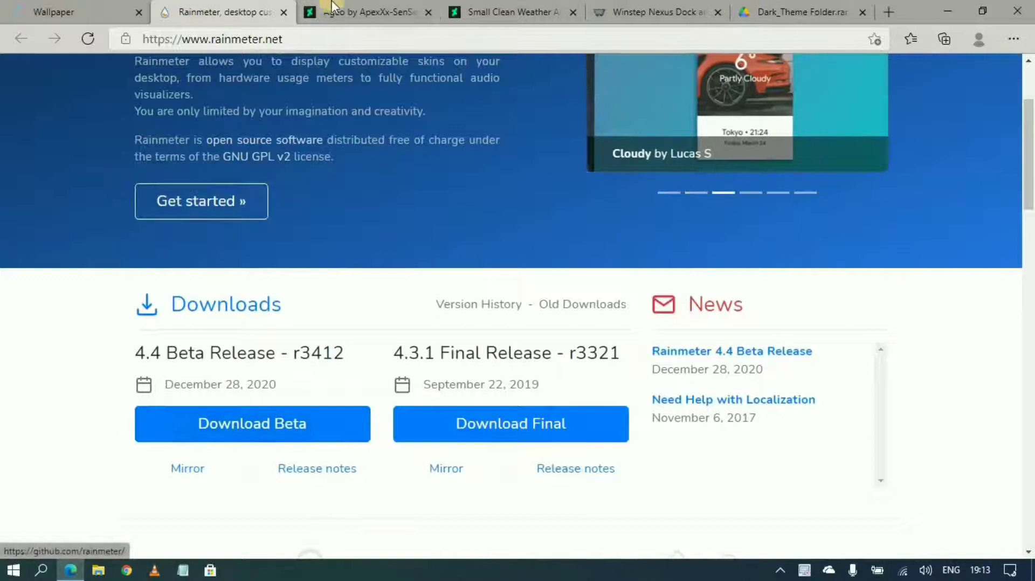
{"action": "left_click", "coordinate": [348, 10]}
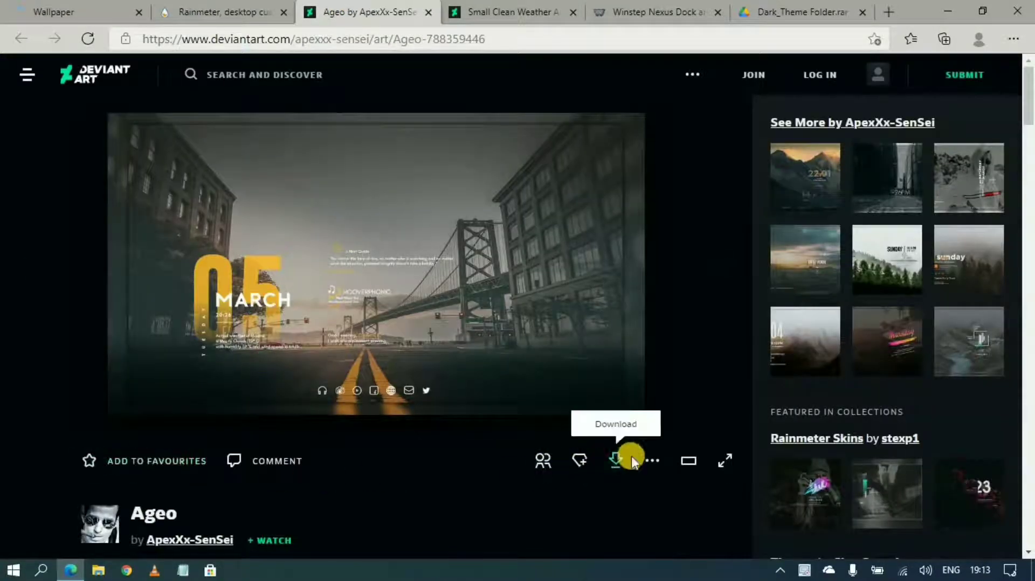
{"action": "left_click", "coordinate": [615, 464]}
- Examine the download options for Small Clean Weather Animated, the free Winstep Nexus dock and Dark_Theme Folder.rar
{"action": "left_click", "coordinate": [507, 7]}
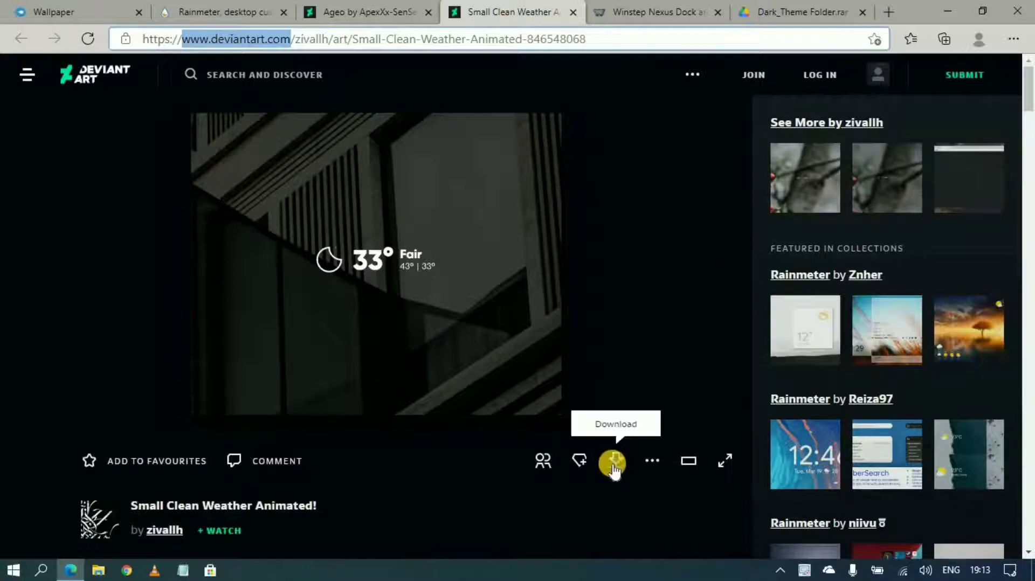
{"action": "left_click", "coordinate": [625, 13]}
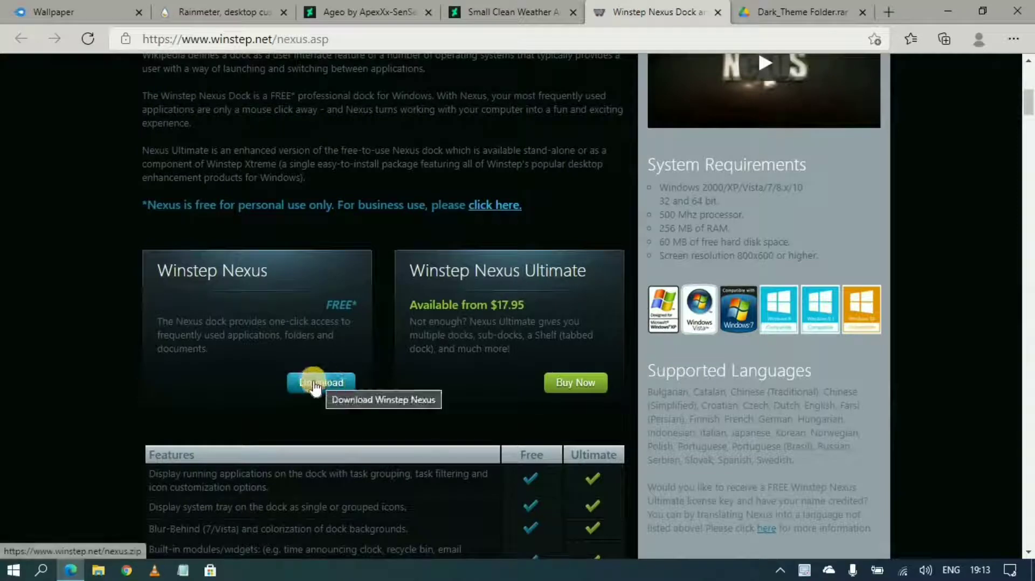
{"action": "scroll", "coordinate": [317, 384], "scroll_direction": "up", "scroll_amount": 7}
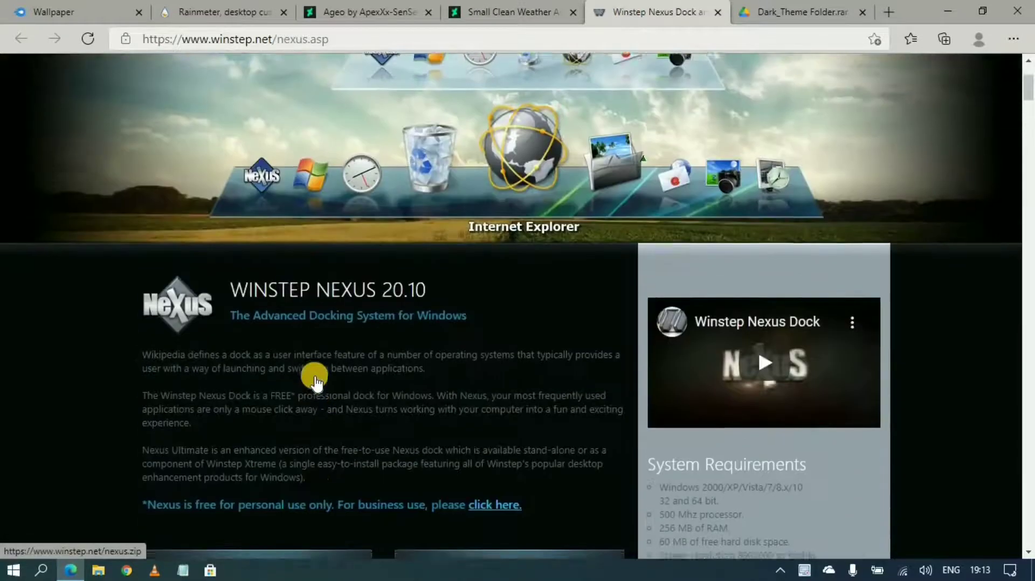
{"action": "scroll", "coordinate": [314, 380], "scroll_direction": "down", "scroll_amount": 5}
{"action": "scroll", "coordinate": [315, 377], "scroll_direction": "down", "scroll_amount": 2}
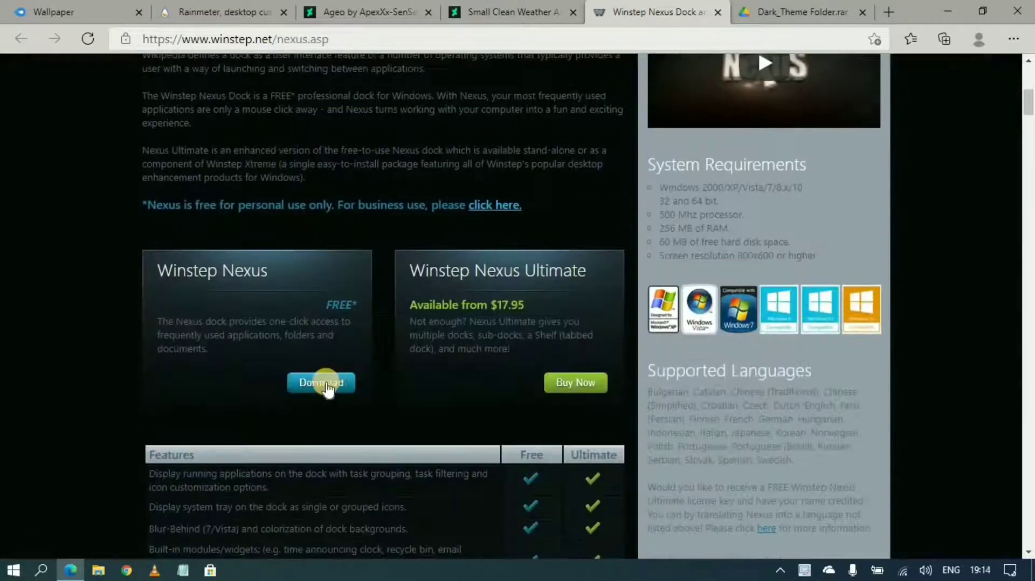
{"action": "left_click", "coordinate": [809, 7]}
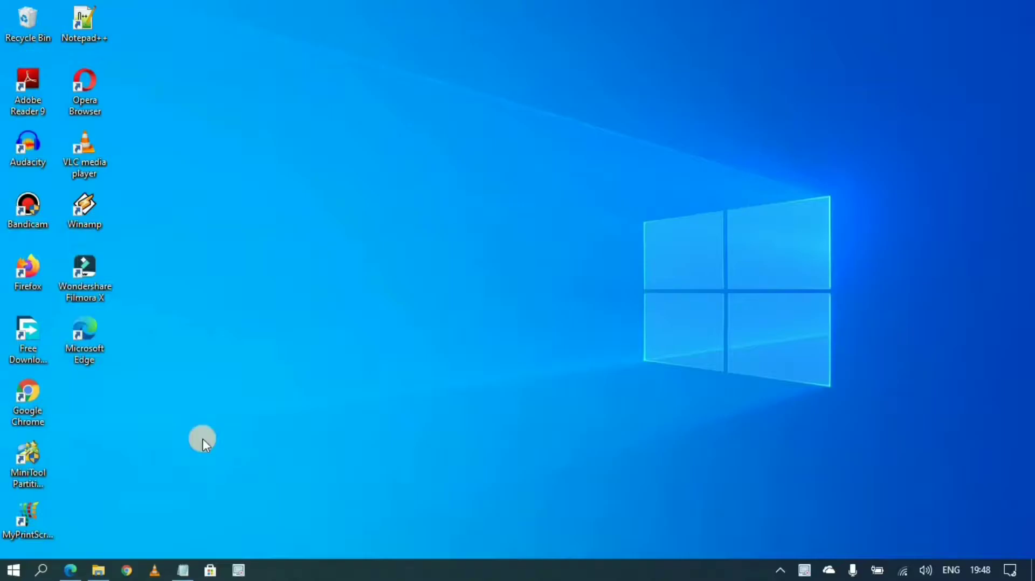
- Show the Downloads folder and extract the nexus archive into its own nexus folder
{"action": "left_click", "coordinate": [102, 572]}
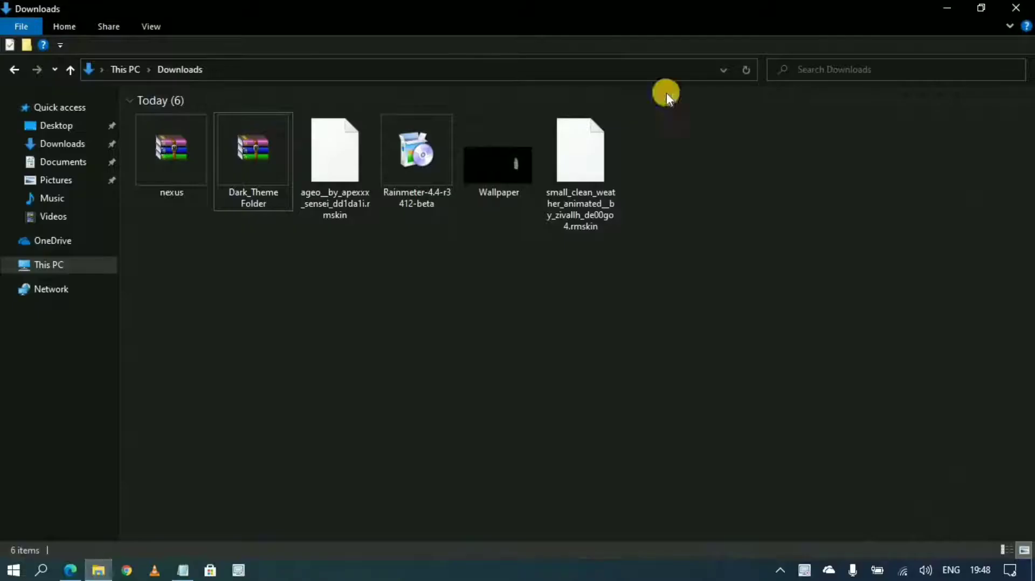
{"action": "left_click", "coordinate": [980, 8]}
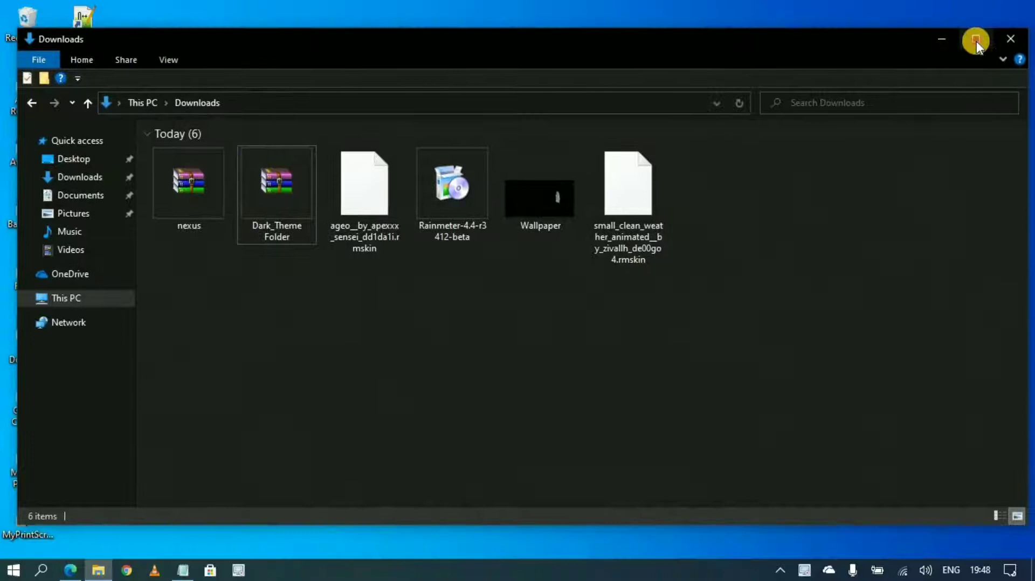
{"action": "left_click", "coordinate": [975, 41]}
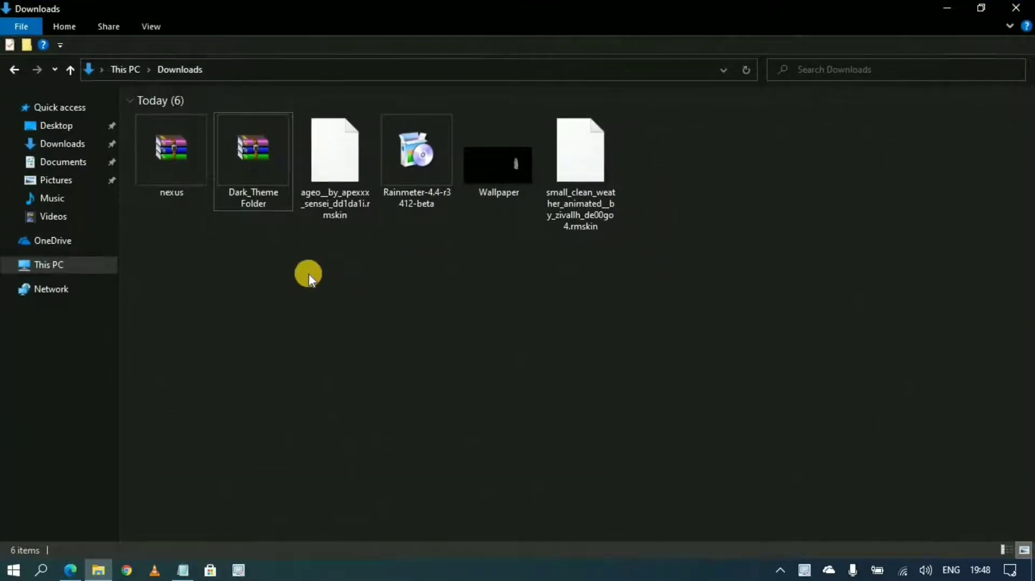
{"action": "right_click", "coordinate": [177, 167]}
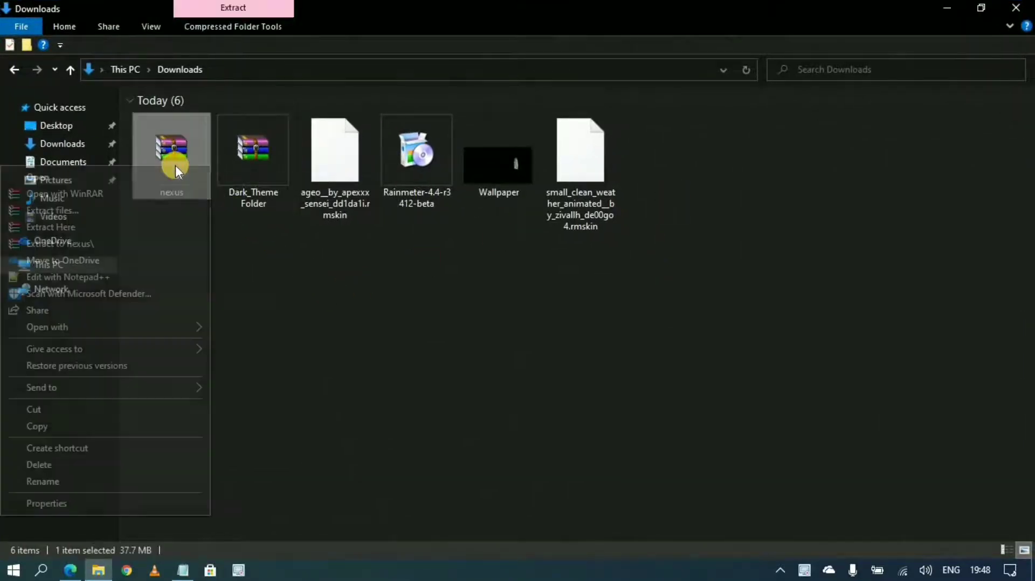
{"action": "left_click", "coordinate": [119, 247]}
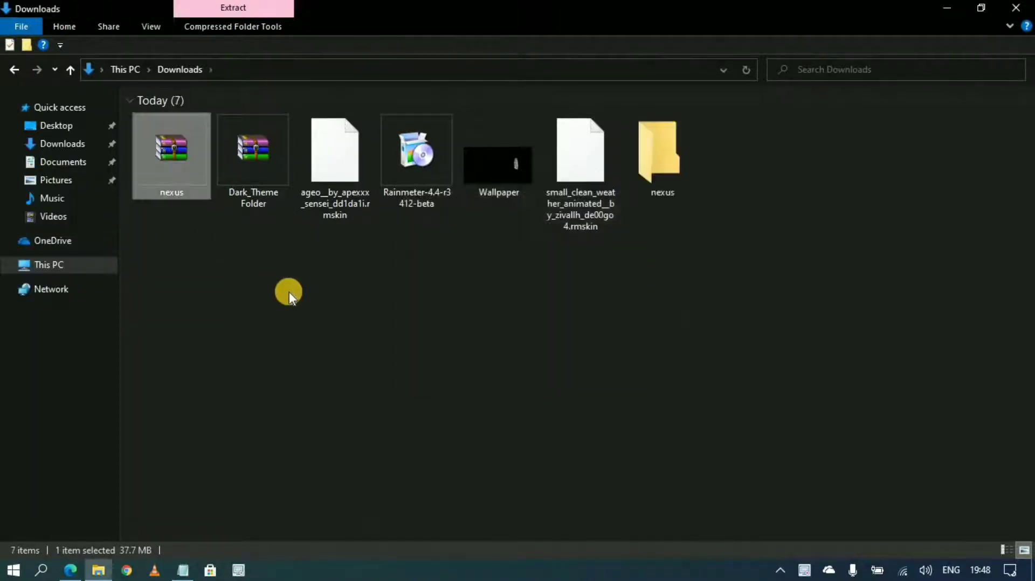
- Run NexusSetup from the extracted nexus folder, minimize the folder window, and confirm English as the setup language
{"action": "double_click", "coordinate": [653, 167]}
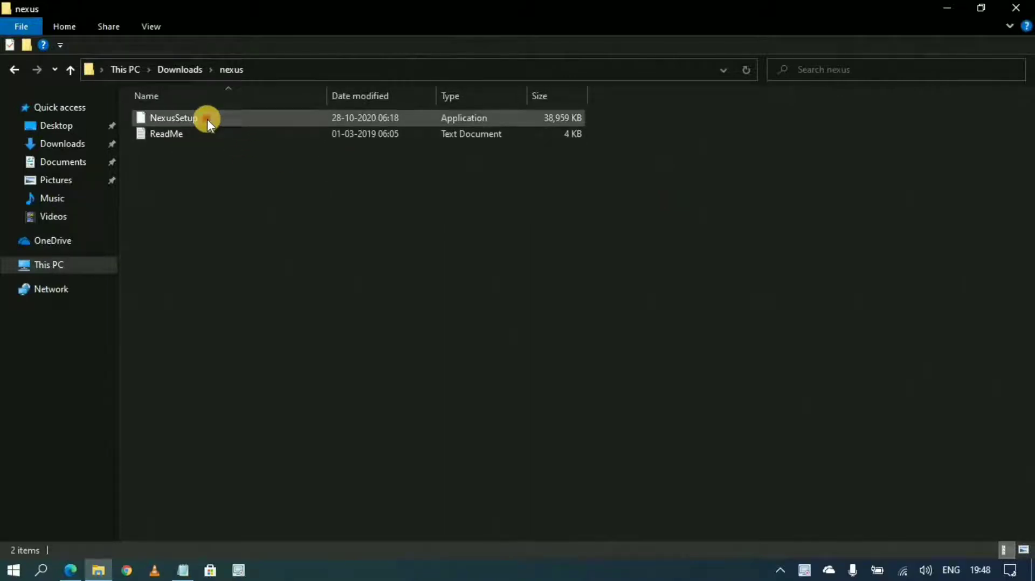
{"action": "double_click", "coordinate": [207, 119]}
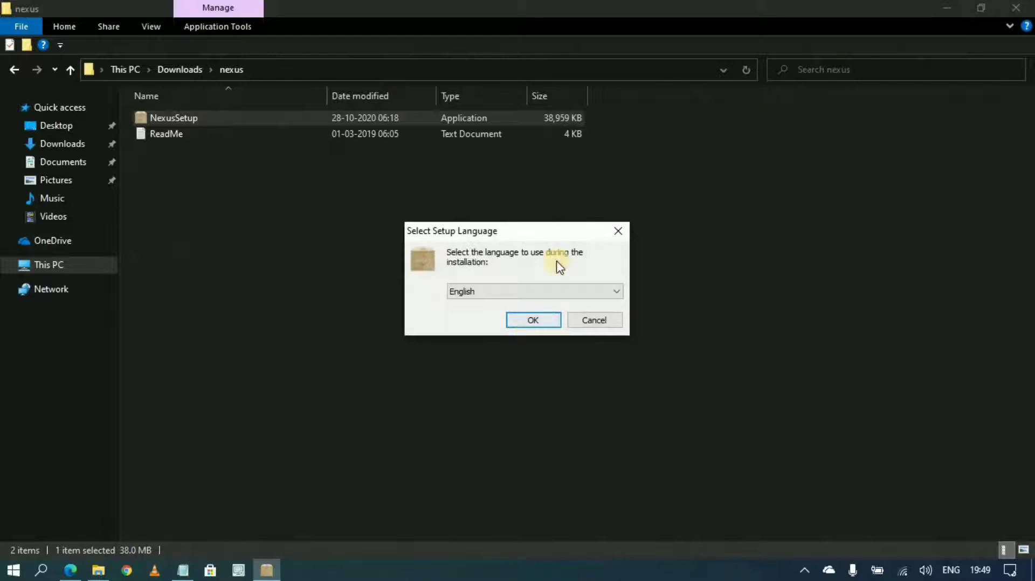
{"action": "left_click", "coordinate": [940, 10]}
{"action": "left_click", "coordinate": [532, 323]}
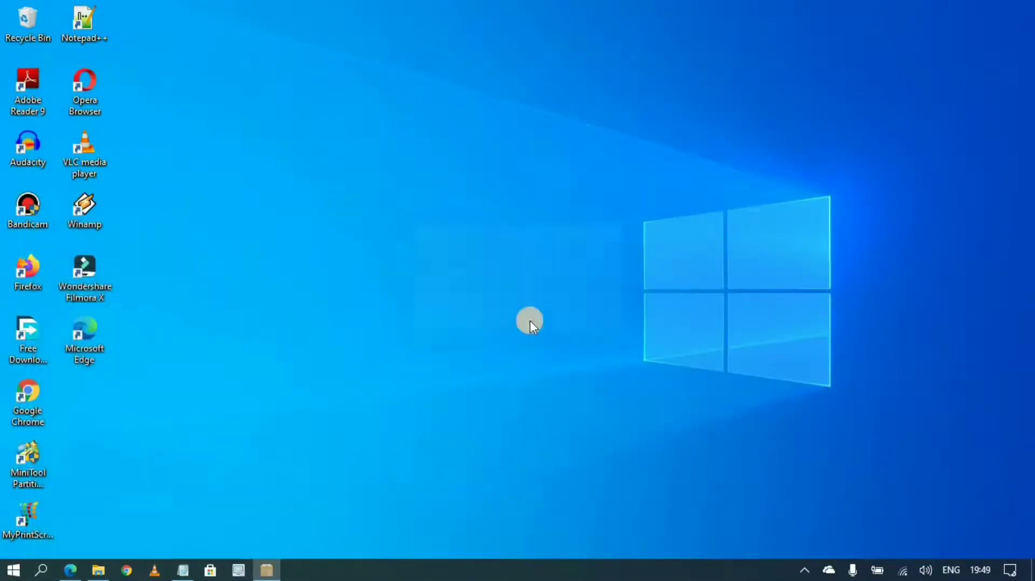
- Accept the Nexus 20.10 license agreement and advance the installer to the Start Menu folder selection
{"action": "left_click", "coordinate": [427, 360]}
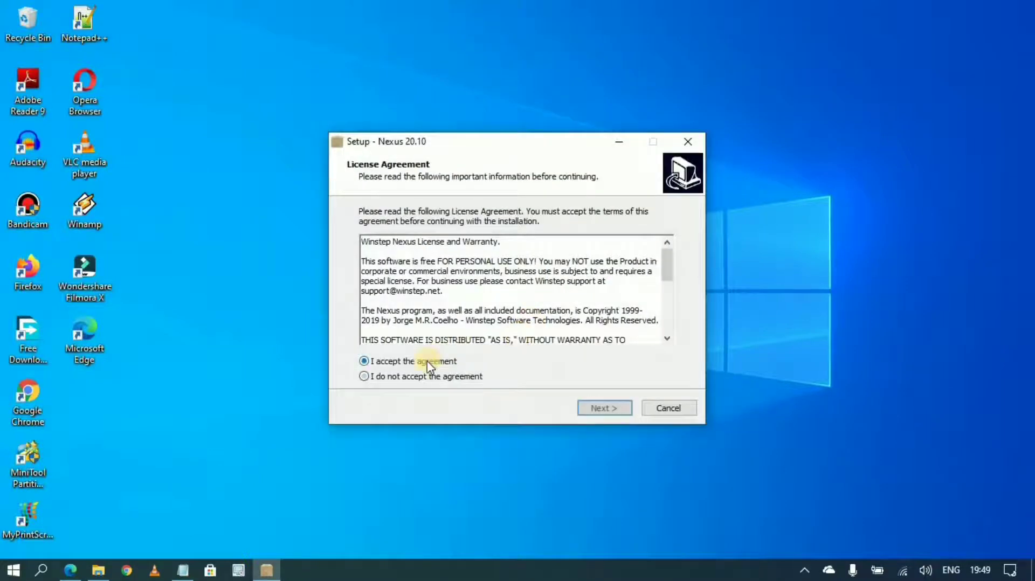
{"action": "left_click", "coordinate": [599, 409]}
{"action": "left_click", "coordinate": [602, 409]}
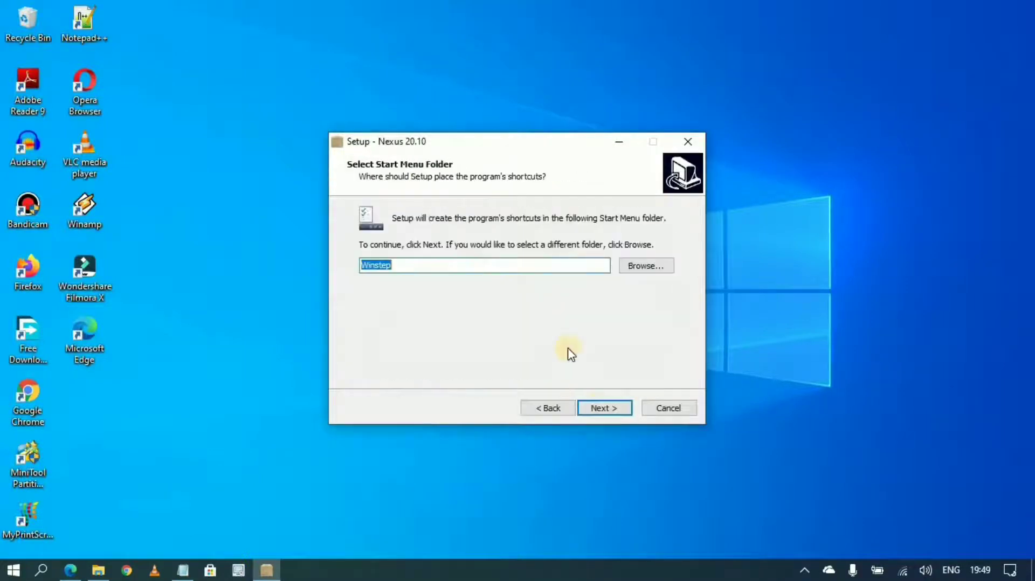
- Accept the Winstep Start Menu folder, install Nexus 20.10, and finish the setup with Launch Nexus enabled
{"action": "left_click", "coordinate": [604, 409]}
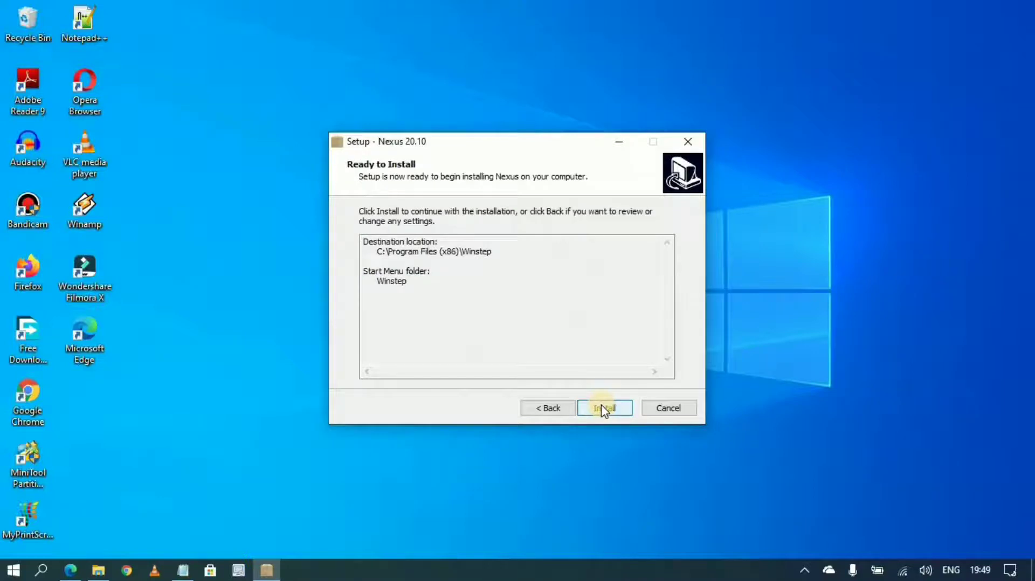
{"action": "left_click", "coordinate": [604, 409]}
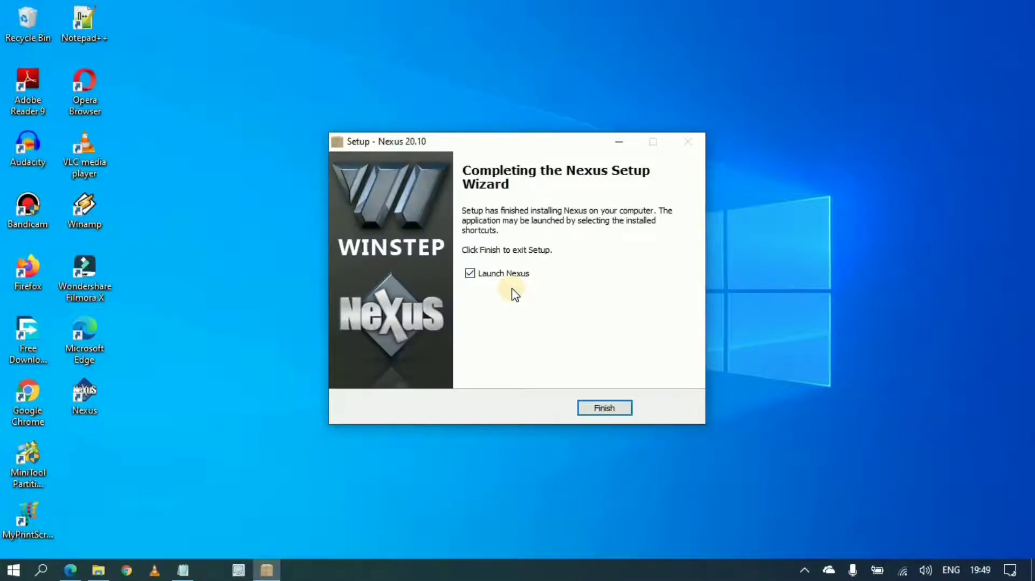
{"action": "left_click", "coordinate": [606, 409]}
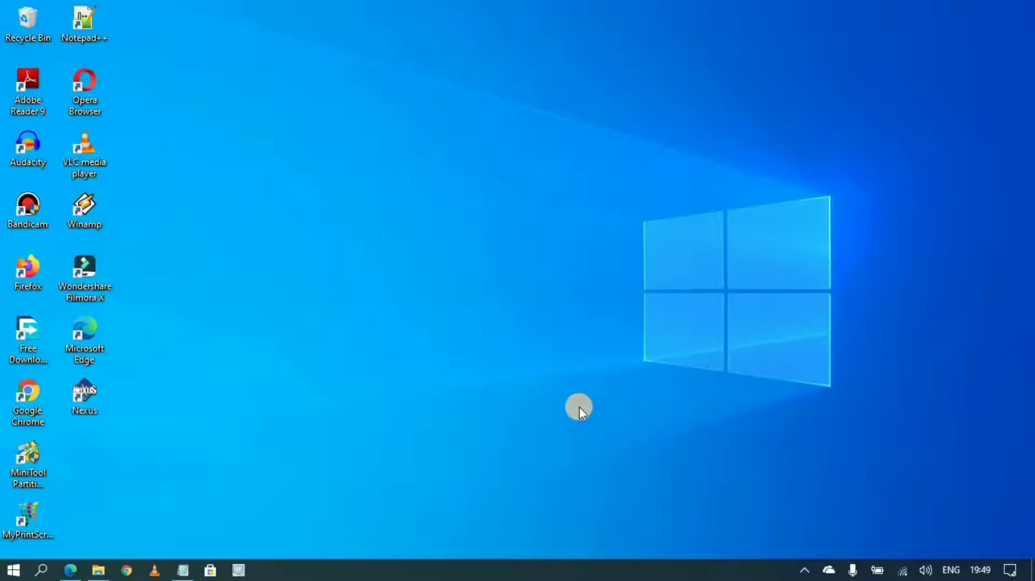
- Extract the Dark_Theme Folder archive in Downloads into its own Dark_Theme Folder and minimize the folder window
{"action": "left_click", "coordinate": [100, 570]}
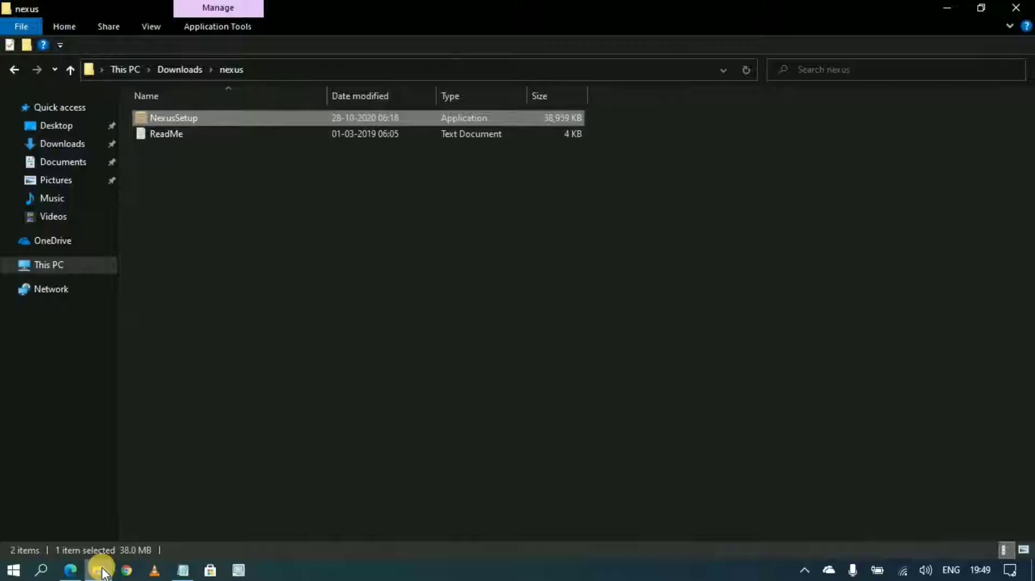
{"action": "left_click", "coordinate": [18, 76]}
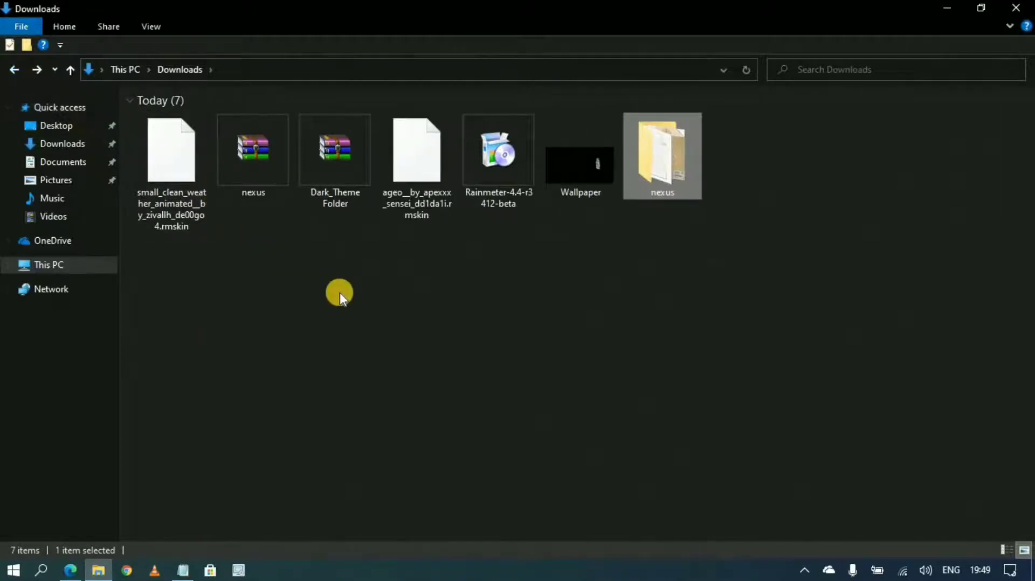
{"action": "left_click", "coordinate": [340, 293]}
{"action": "right_click", "coordinate": [322, 157]}
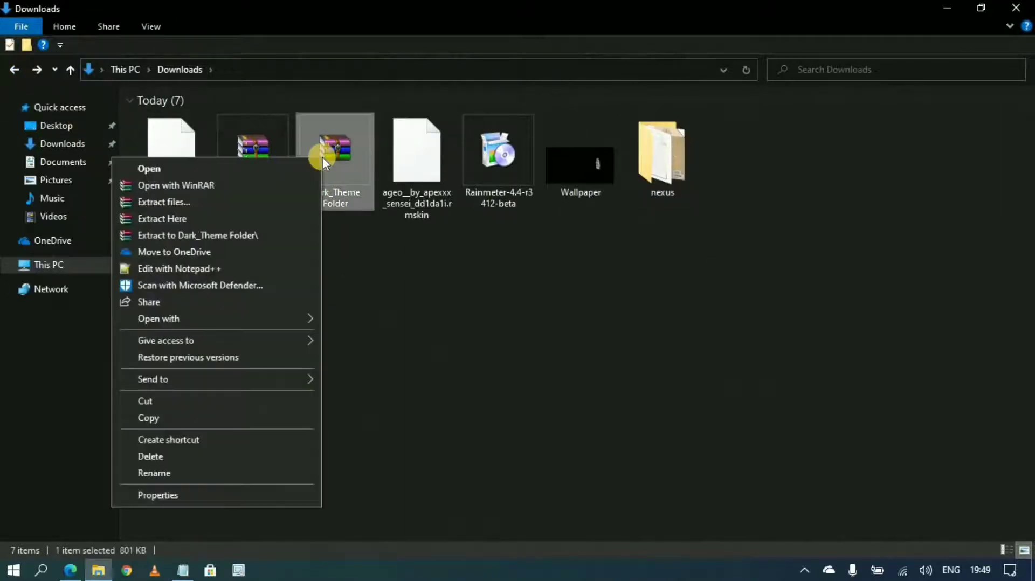
{"action": "left_click", "coordinate": [228, 236]}
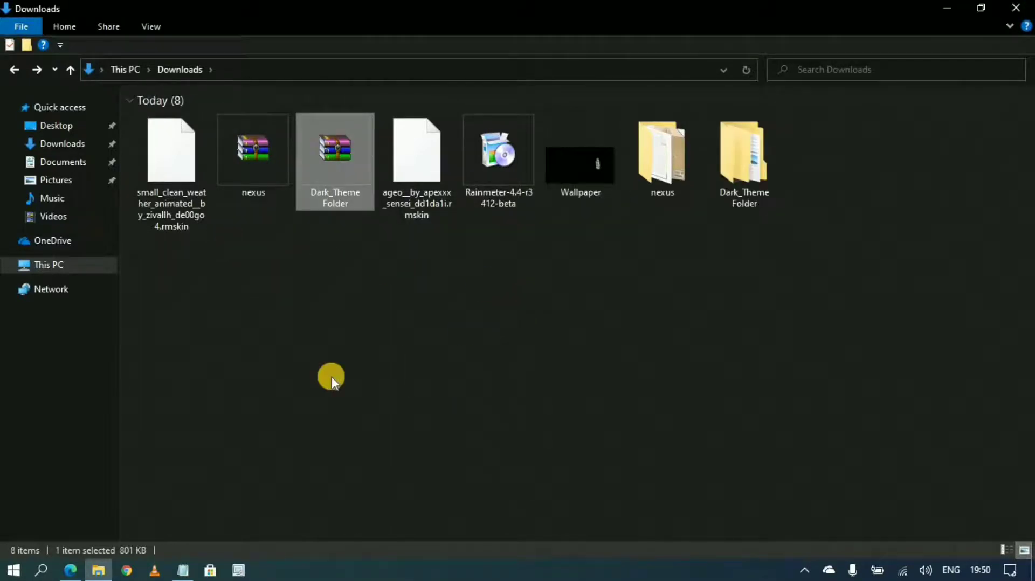
{"action": "left_click", "coordinate": [952, 12]}
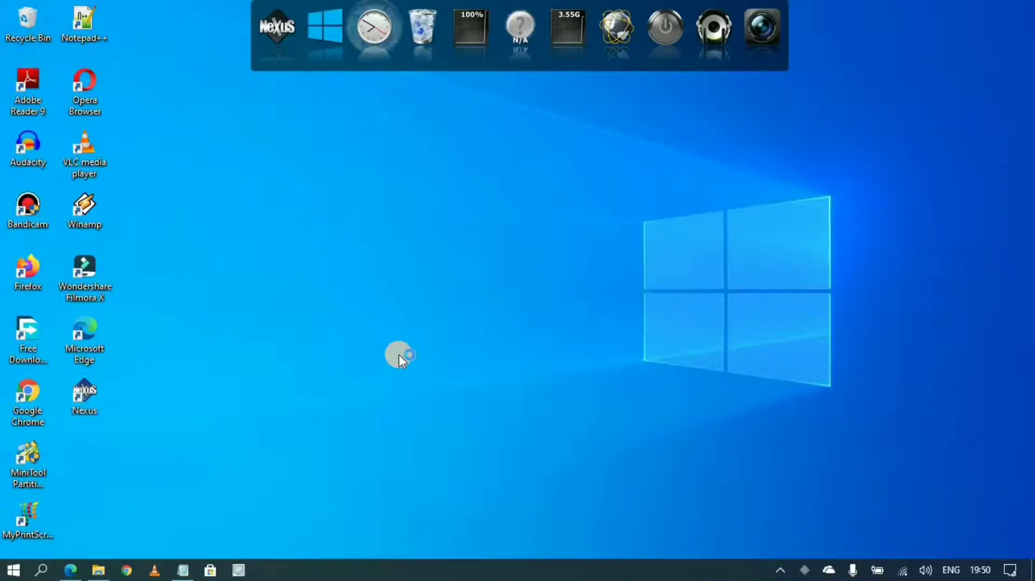
- Restore the Nexus dock settings from the wsbackup file in Dark_Theme Folder's Dark Dock Backup & Icons folder and apply them
{"action": "left_click", "coordinate": [272, 26]}
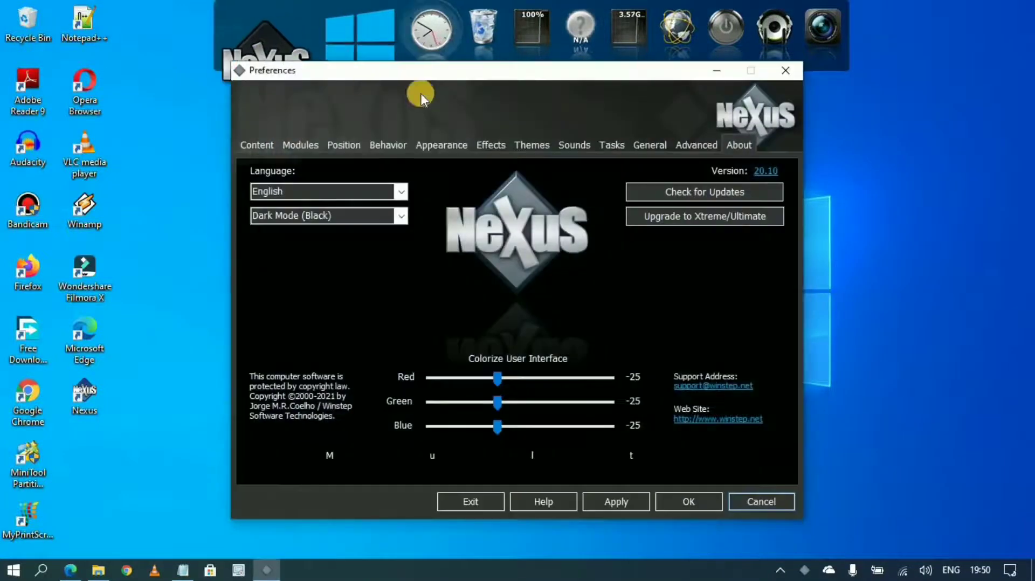
{"action": "left_click", "coordinate": [696, 146]}
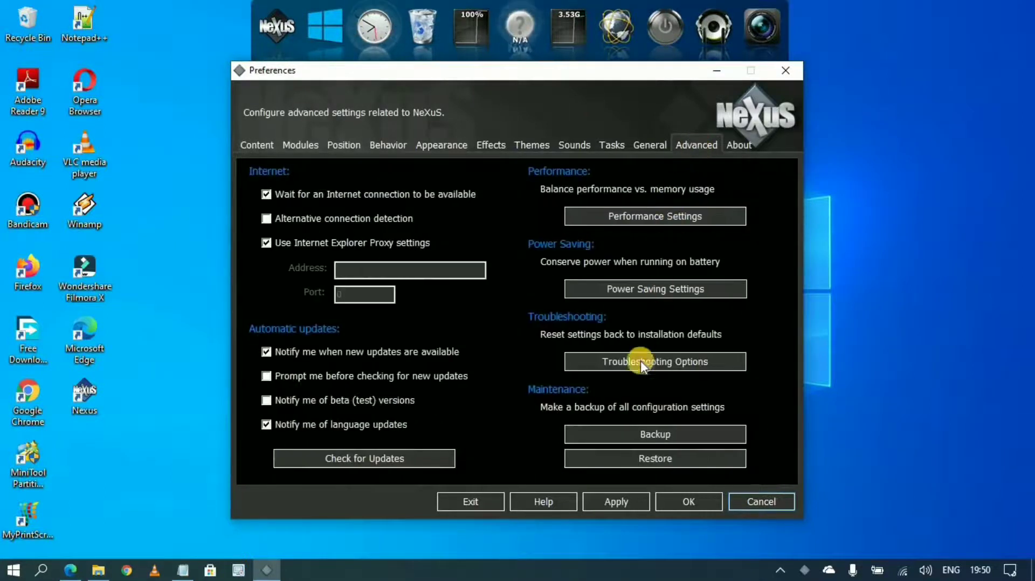
{"action": "left_click", "coordinate": [645, 461]}
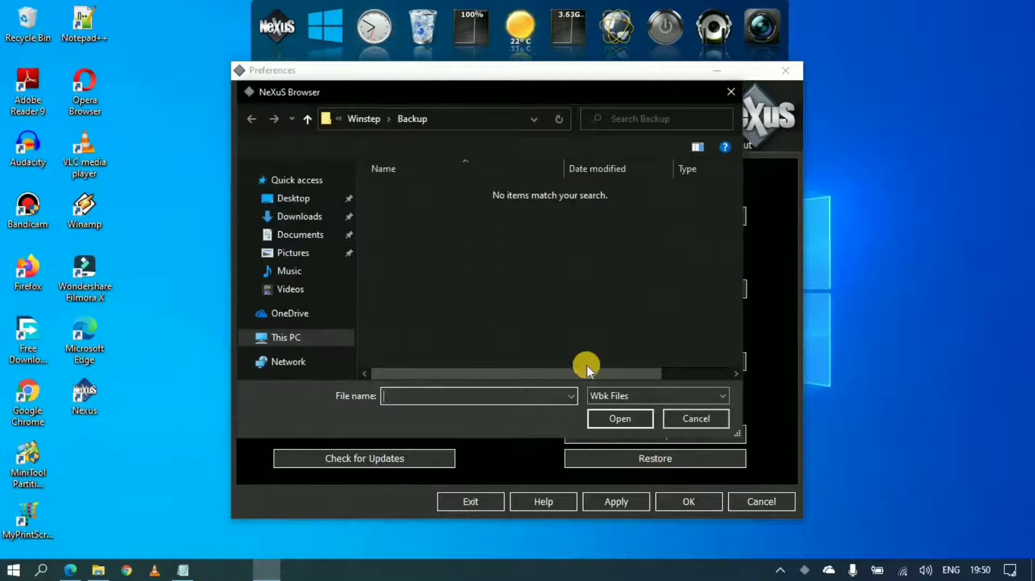
{"action": "left_click", "coordinate": [308, 219]}
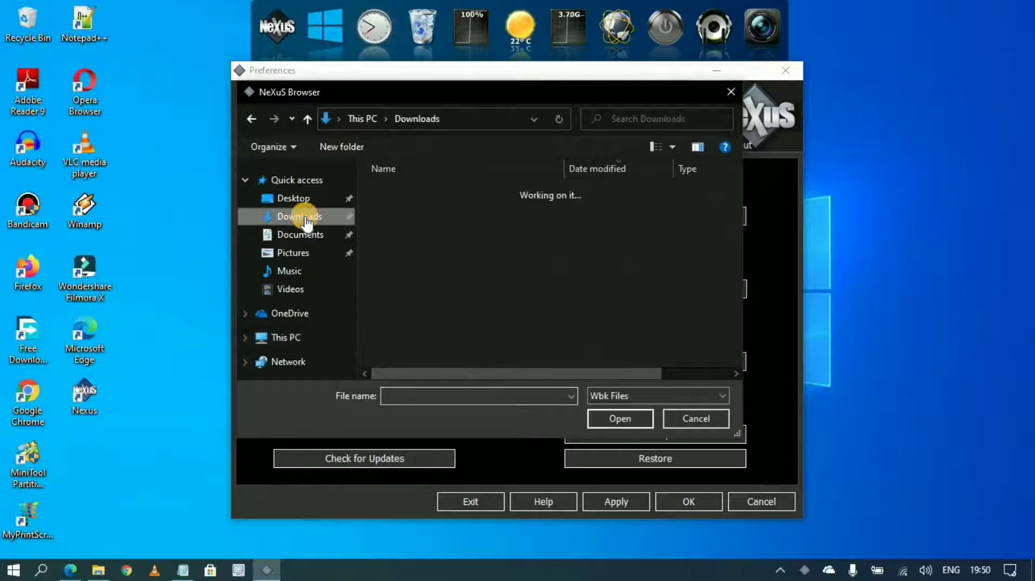
{"action": "double_click", "coordinate": [406, 211]}
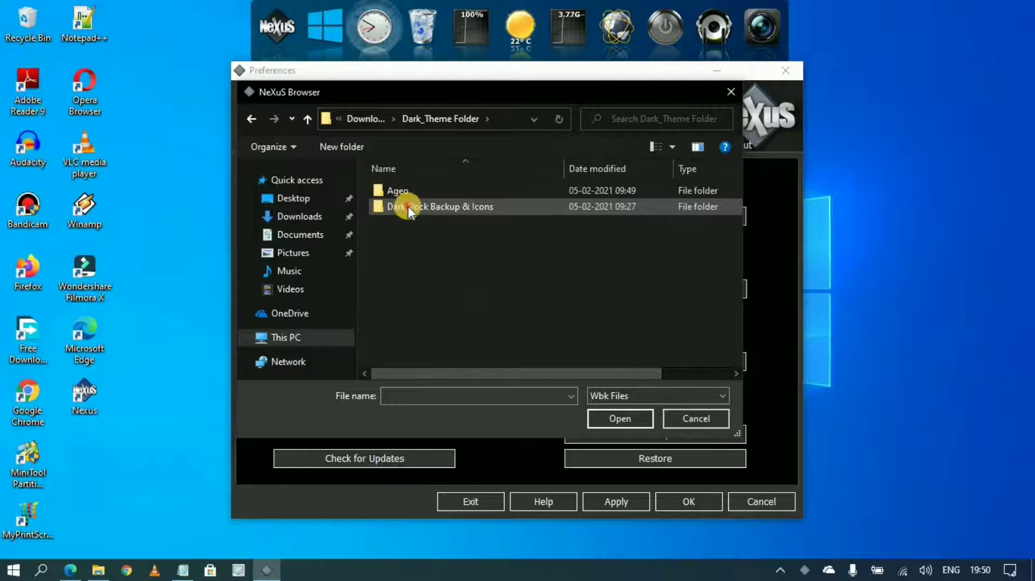
{"action": "double_click", "coordinate": [407, 208]}
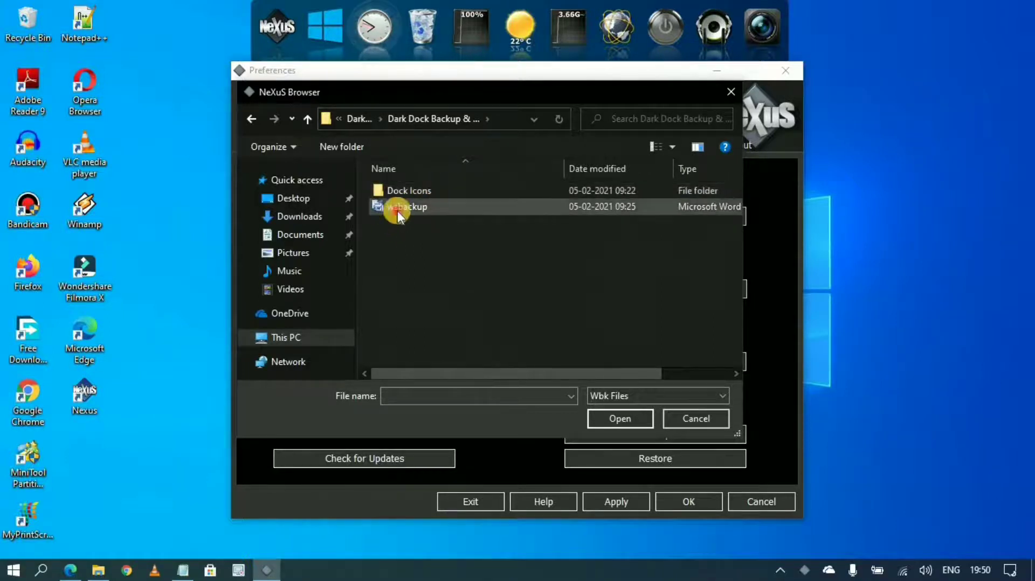
{"action": "left_click", "coordinate": [397, 211]}
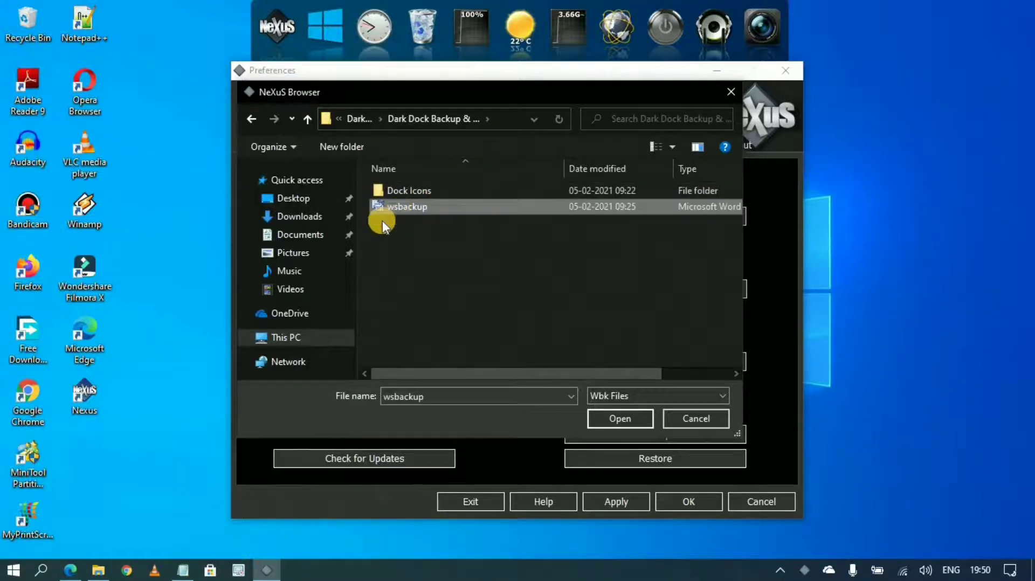
{"action": "left_click", "coordinate": [622, 413]}
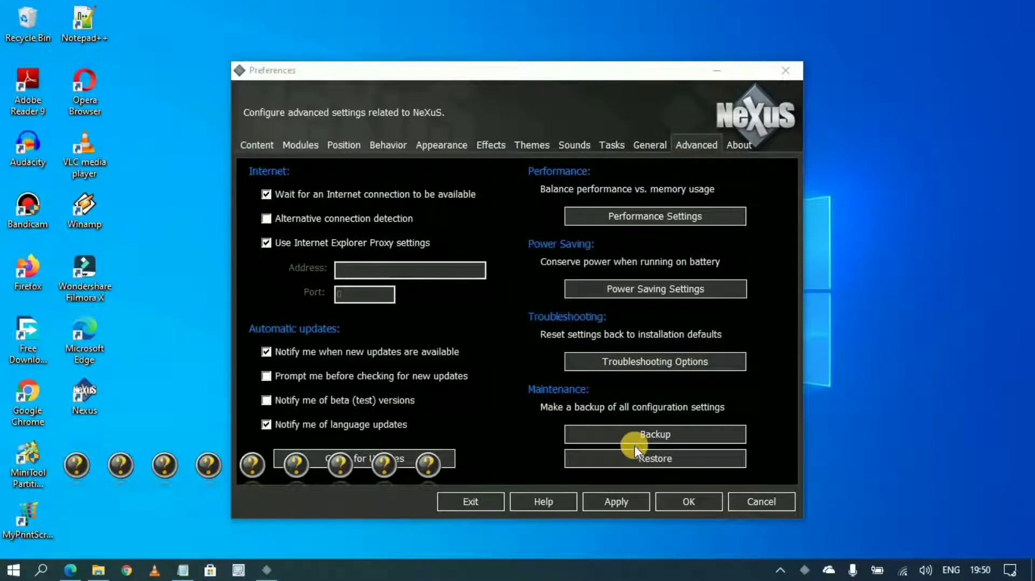
{"action": "left_click", "coordinate": [616, 501]}
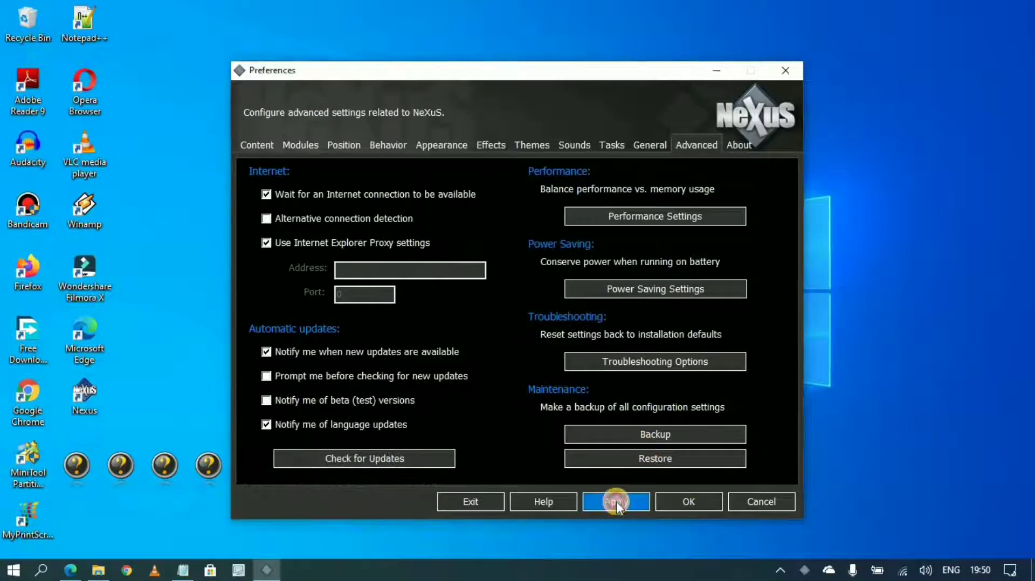
{"action": "left_click", "coordinate": [691, 503]}
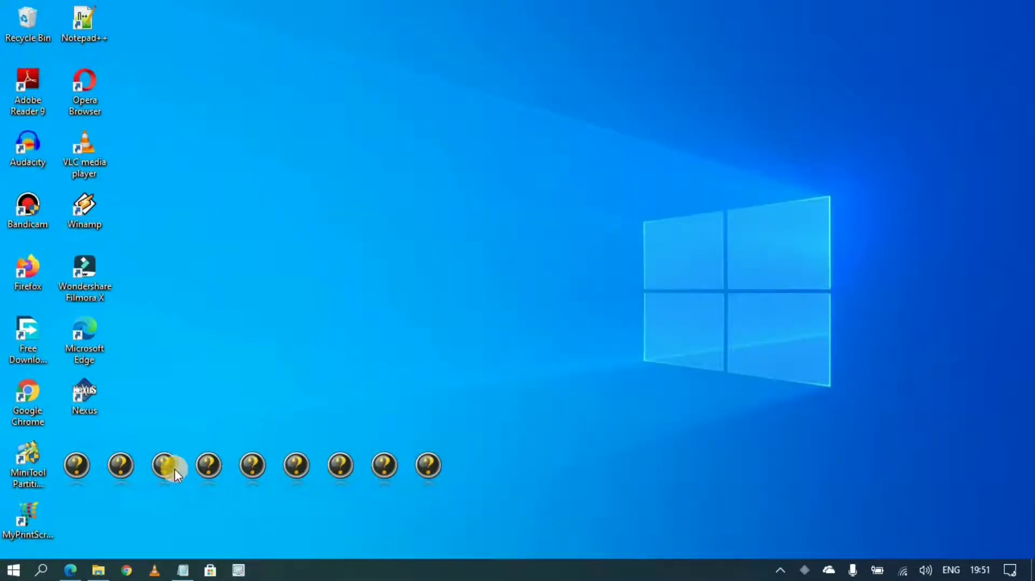
- Set the Wallpaper image from the Downloads folder as the desktop background and minimize the folder window
{"action": "left_click", "coordinate": [99, 570]}
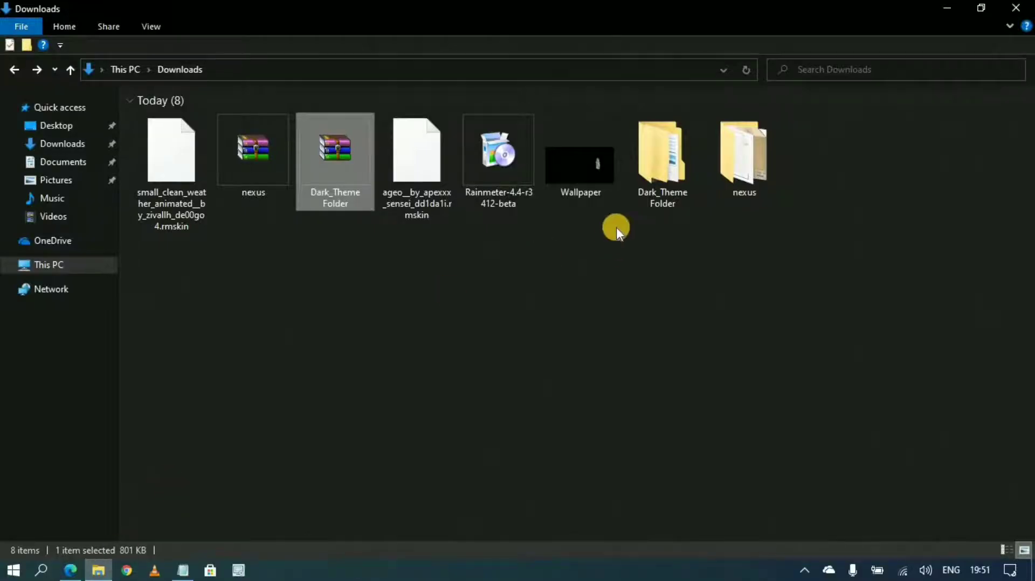
{"action": "right_click", "coordinate": [589, 172]}
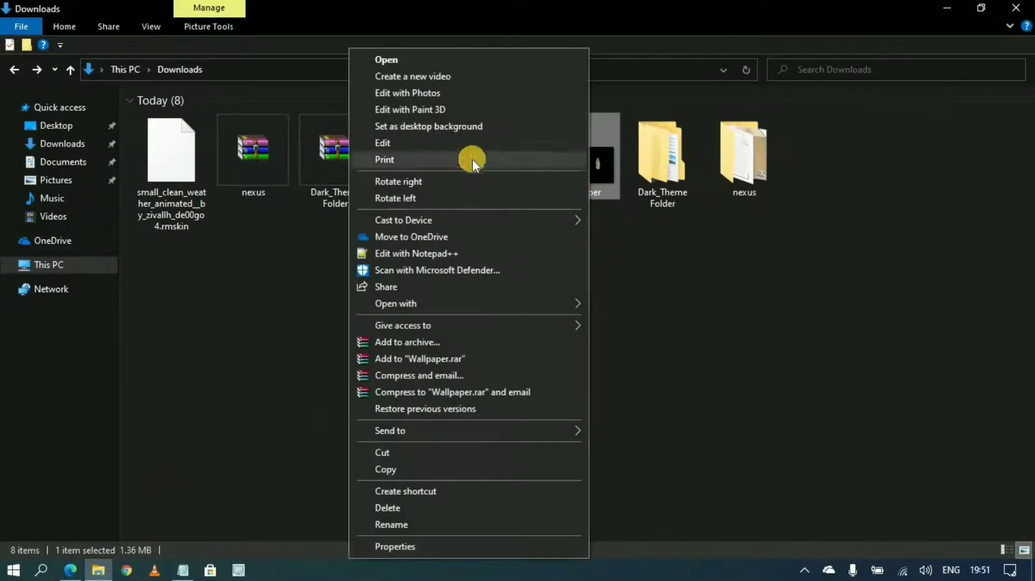
{"action": "left_click", "coordinate": [420, 126]}
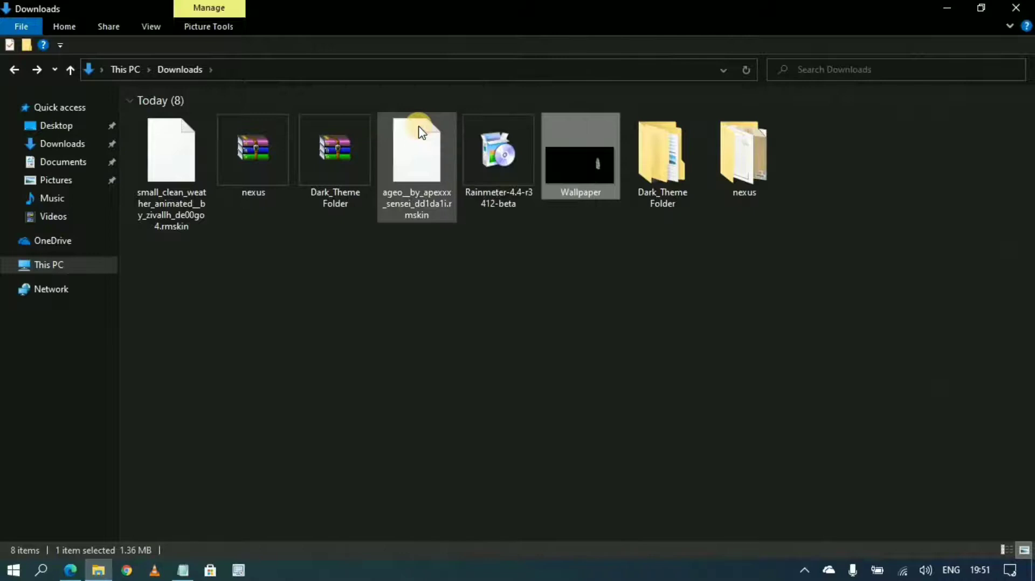
{"action": "left_click", "coordinate": [945, 10]}
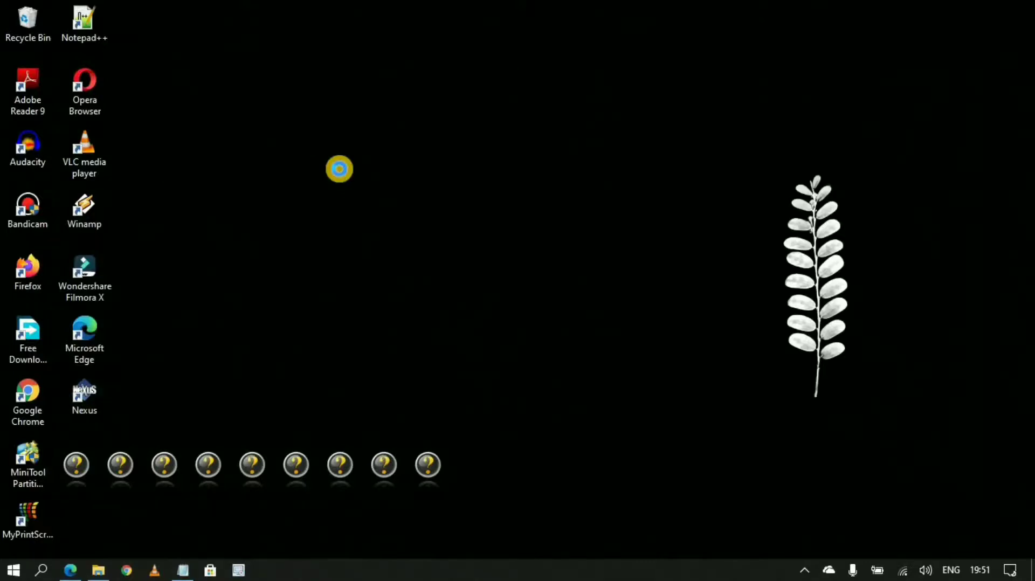
- Hide all the desktop icons by turning off Show desktop icons
{"action": "right_click", "coordinate": [340, 170]}
{"action": "mouse_move", "coordinate": [270, 181]}
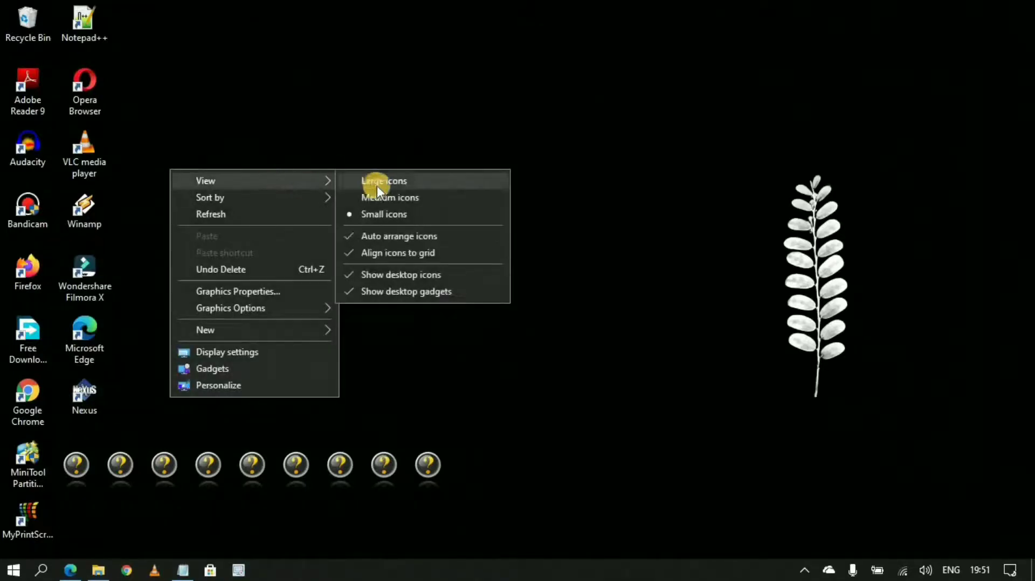
{"action": "left_click", "coordinate": [386, 274]}
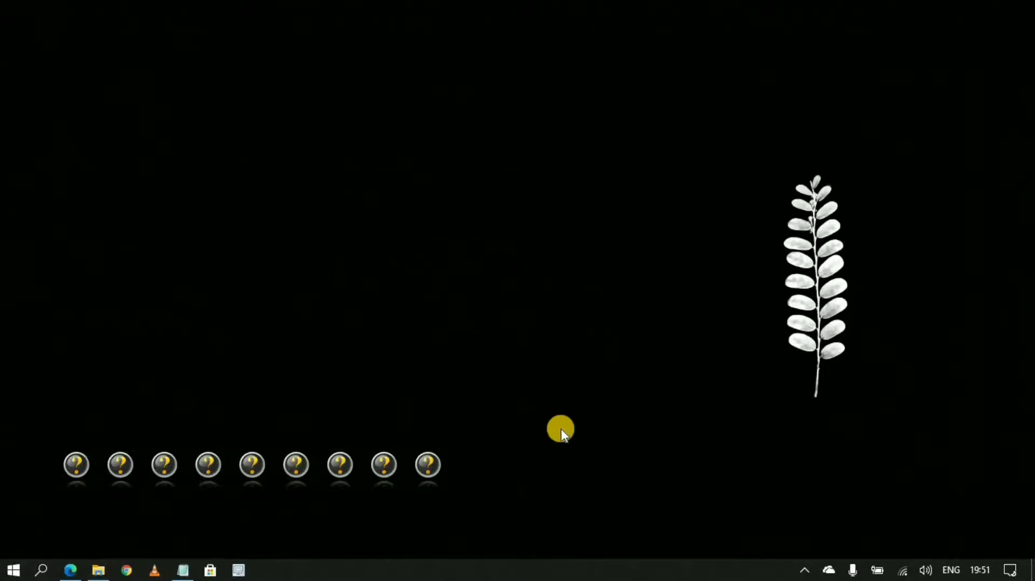
- Turn on automatic hiding of the taskbar in desktop mode and close Settings
{"action": "right_click", "coordinate": [566, 570]}
{"action": "left_click", "coordinate": [618, 550]}
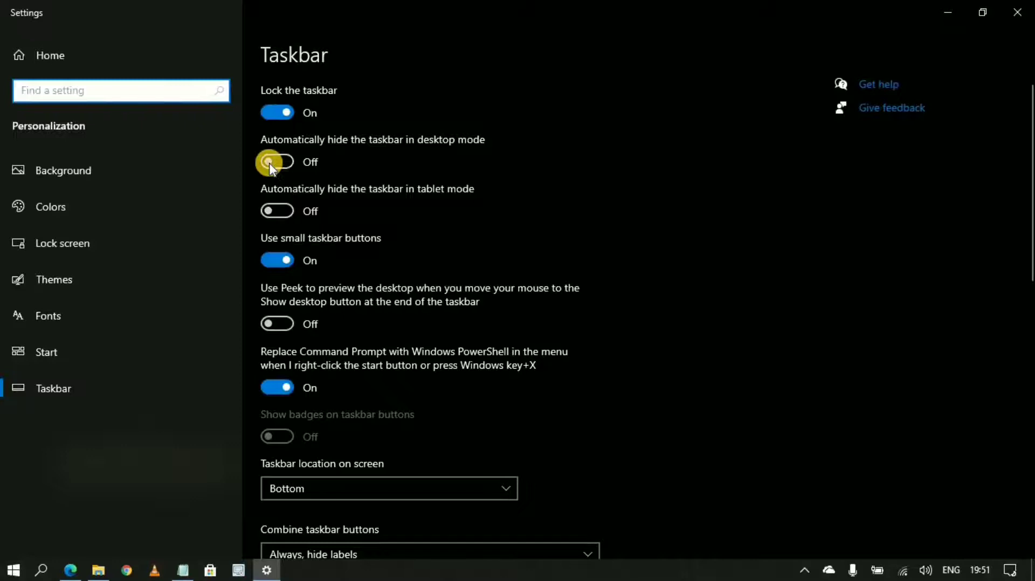
{"action": "left_click", "coordinate": [269, 163]}
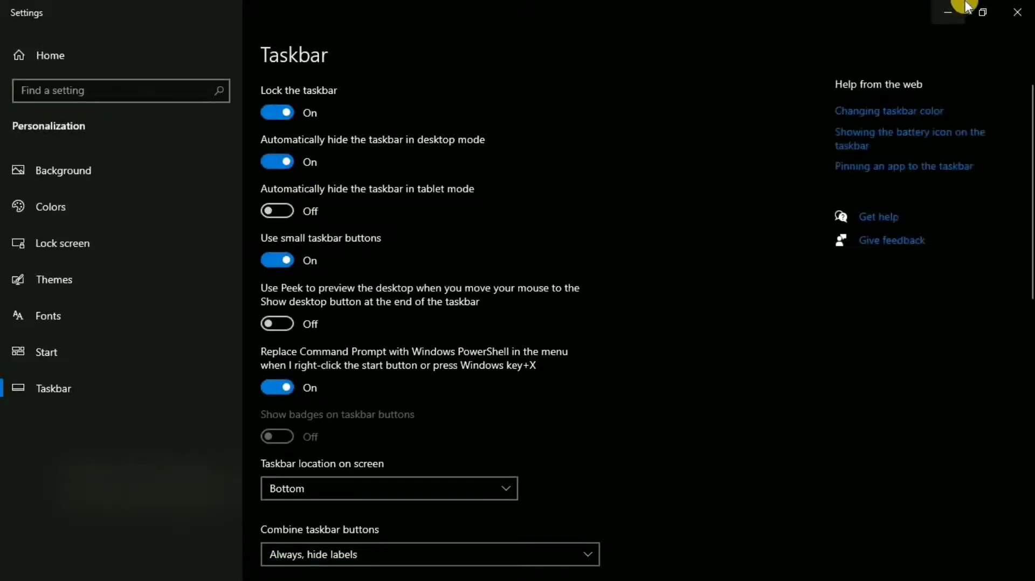
{"action": "left_click", "coordinate": [1017, 10]}
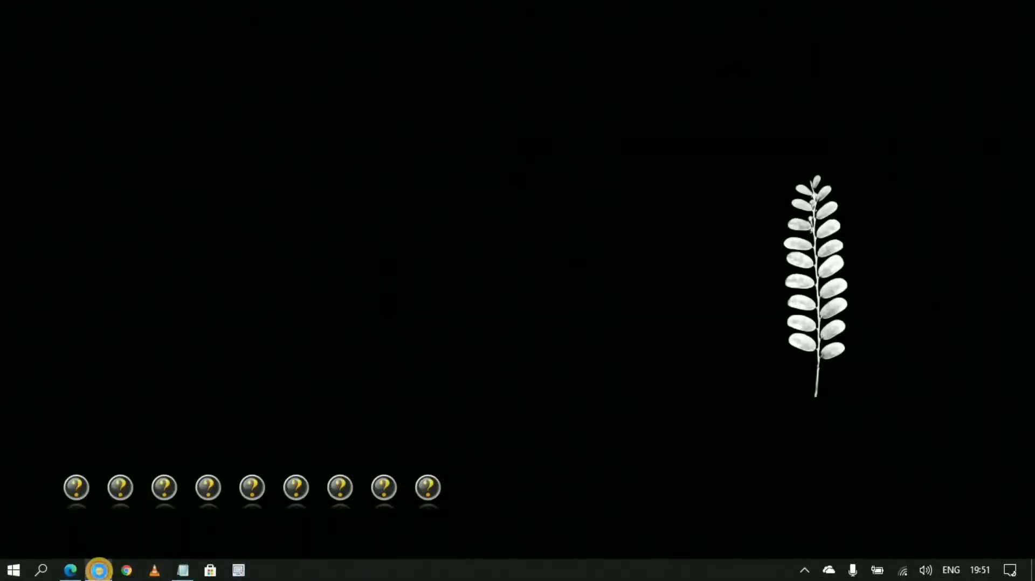
- Open the Dock Icons folder inside Dark Dock Backup & Icons and restore the window down so the dock is reachable
{"action": "left_click", "coordinate": [99, 570]}
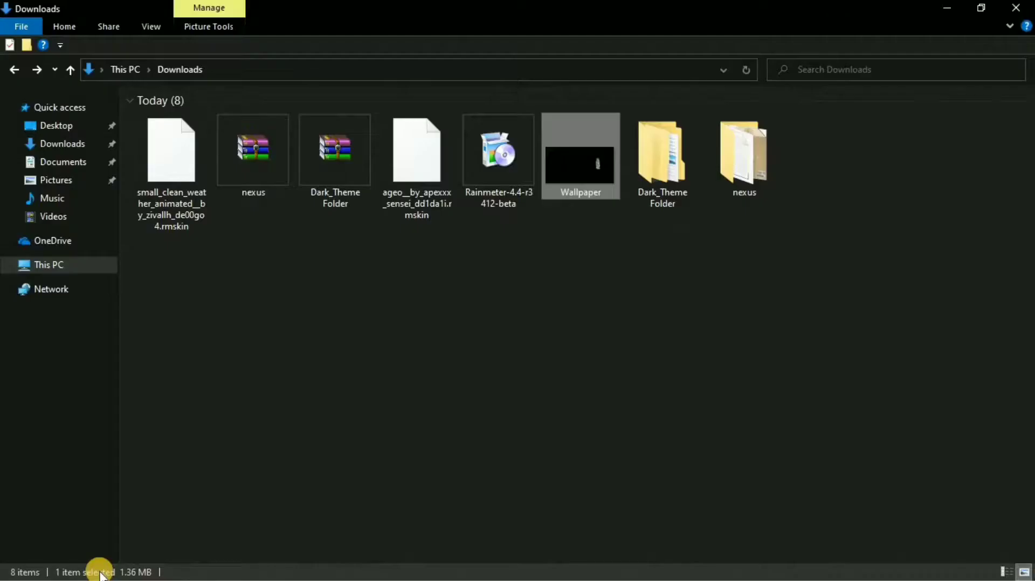
{"action": "double_click", "coordinate": [659, 157]}
{"action": "double_click", "coordinate": [212, 133]}
{"action": "double_click", "coordinate": [199, 117]}
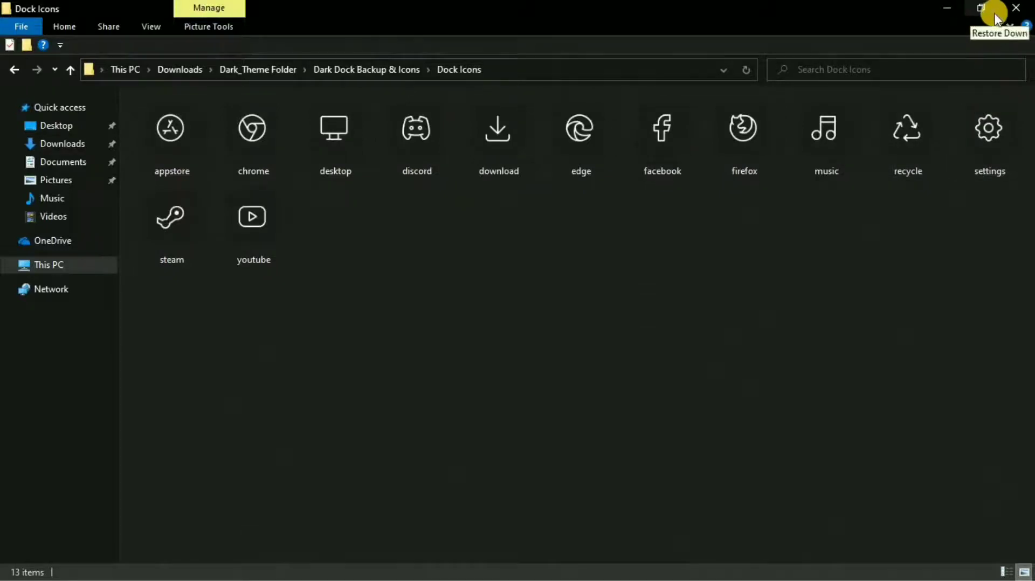
{"action": "left_click", "coordinate": [979, 8]}
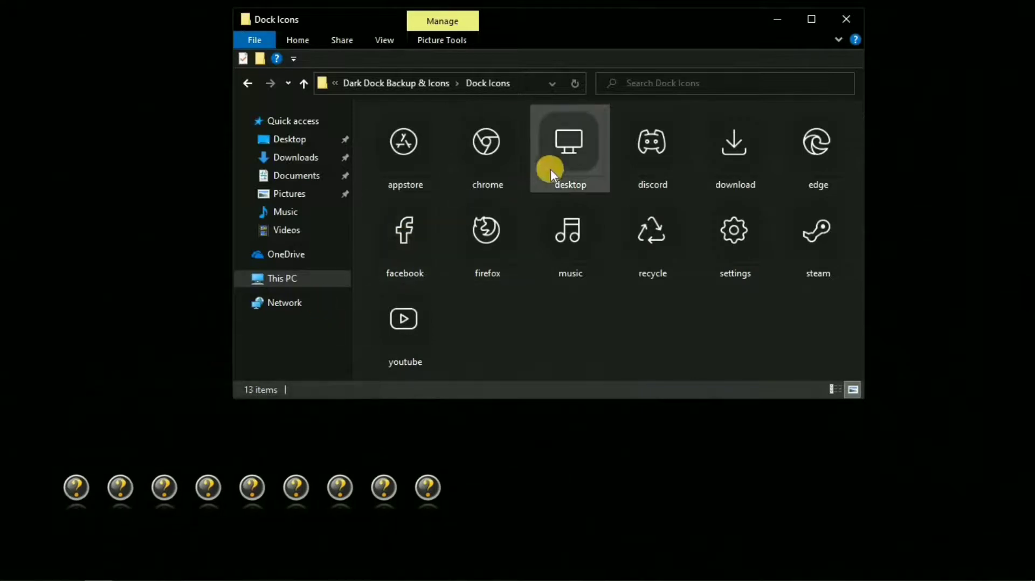
- Replace the first eight dock placeholder icons, in order, with desktop, recycle, firefox, chrome, appstore, music, facebook and youtube from the Dock Icons folder
{"action": "left_click_drag", "start_coordinate": [571, 156], "coordinate": [80, 492]}
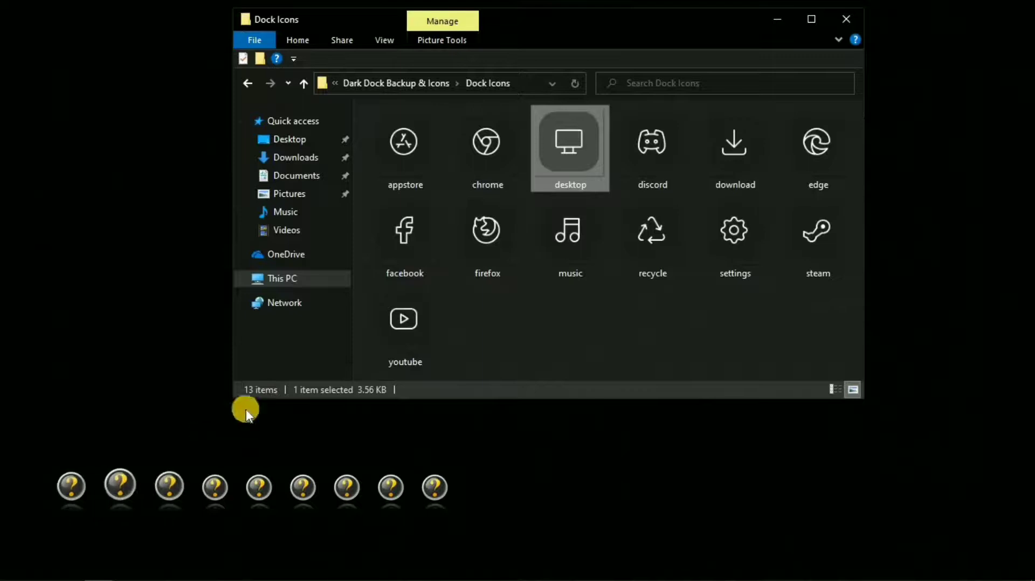
{"action": "left_click_drag", "start_coordinate": [573, 157], "coordinate": [75, 497]}
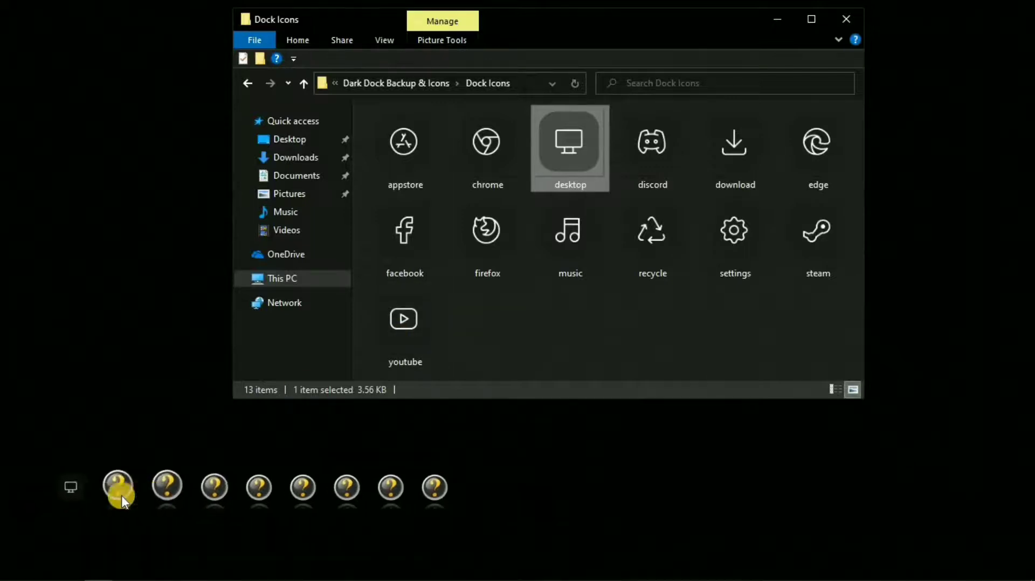
{"action": "left_click_drag", "start_coordinate": [652, 237], "coordinate": [124, 489]}
{"action": "left_click_drag", "start_coordinate": [487, 237], "coordinate": [158, 489]}
{"action": "left_click_drag", "start_coordinate": [487, 156], "coordinate": [203, 488]}
{"action": "left_click_drag", "start_coordinate": [404, 148], "coordinate": [249, 488]}
{"action": "left_click_drag", "start_coordinate": [571, 237], "coordinate": [289, 488]}
{"action": "left_click_drag", "start_coordinate": [405, 237], "coordinate": [334, 488]}
{"action": "left_click_drag", "start_coordinate": [404, 326], "coordinate": [431, 486]}
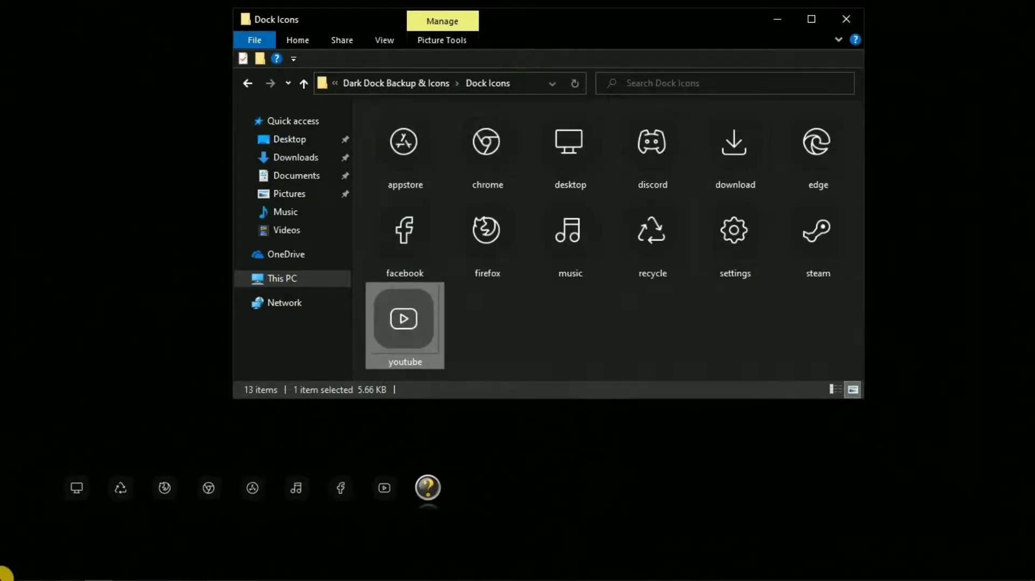
- Add the Microsoft Edge shortcut from the Start menu's app list to the end of the dock
{"action": "mouse_move", "coordinate": [6, 576]}
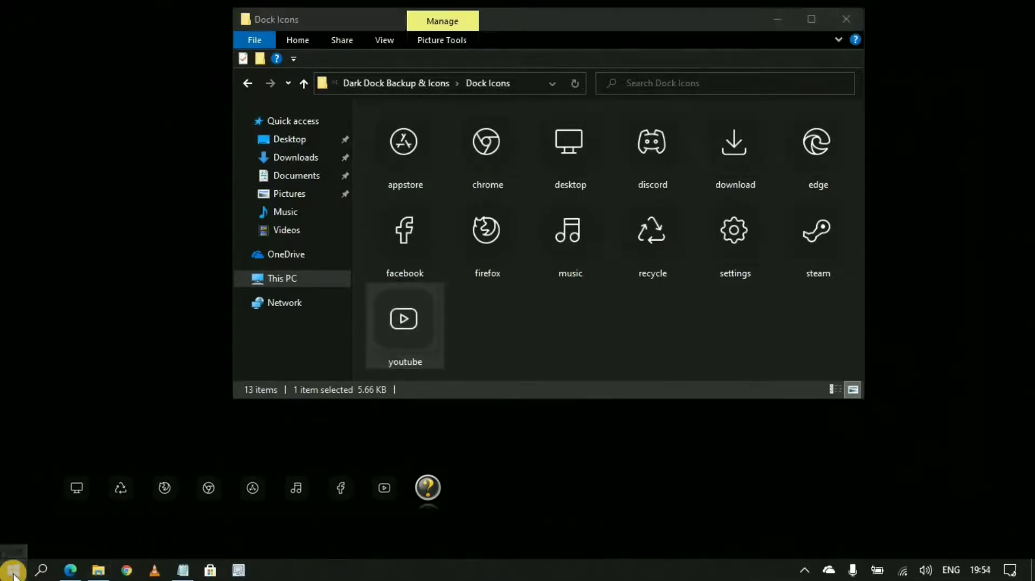
{"action": "left_click", "coordinate": [13, 573]}
{"action": "scroll", "coordinate": [83, 249], "scroll_direction": "down", "scroll_amount": 10}
{"action": "left_click_drag", "start_coordinate": [185, 237], "coordinate": [847, 487]}
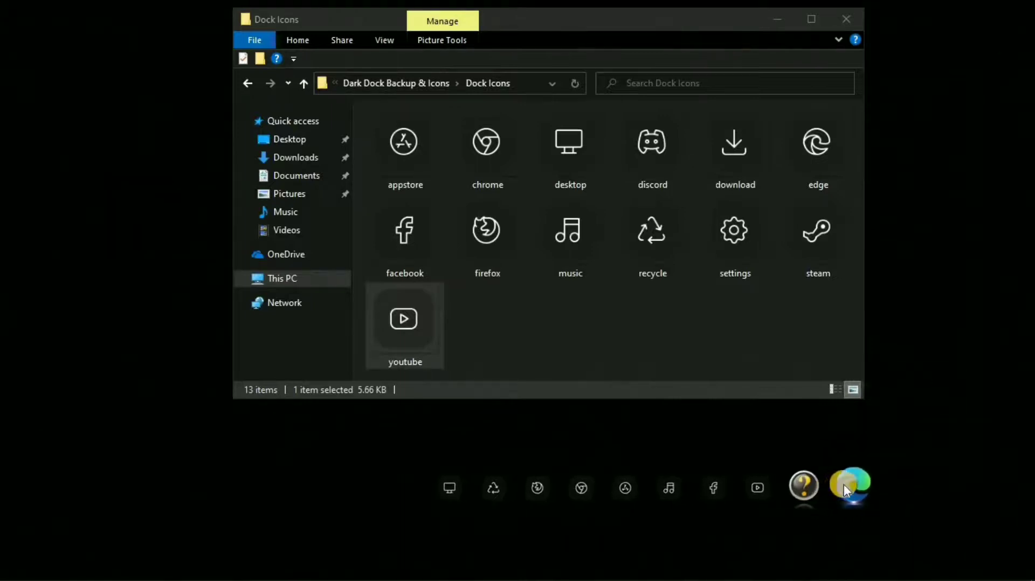
- Replace the Microsoft Edge dock item's icon with edge from the Dock Icons folder
{"action": "left_click_drag", "start_coordinate": [797, 474], "coordinate": [848, 473]}
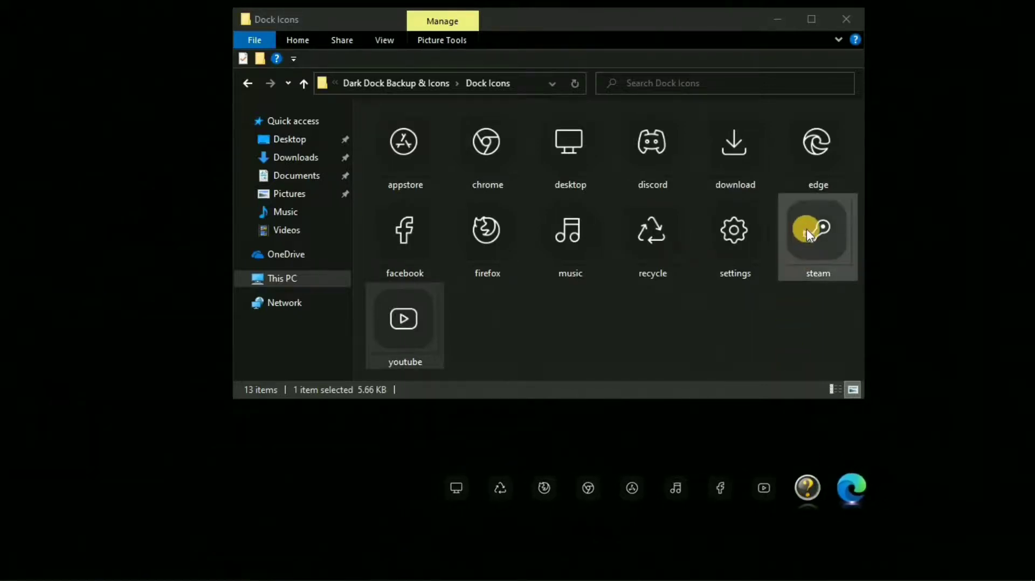
{"action": "left_click_drag", "start_coordinate": [793, 164], "coordinate": [823, 470]}
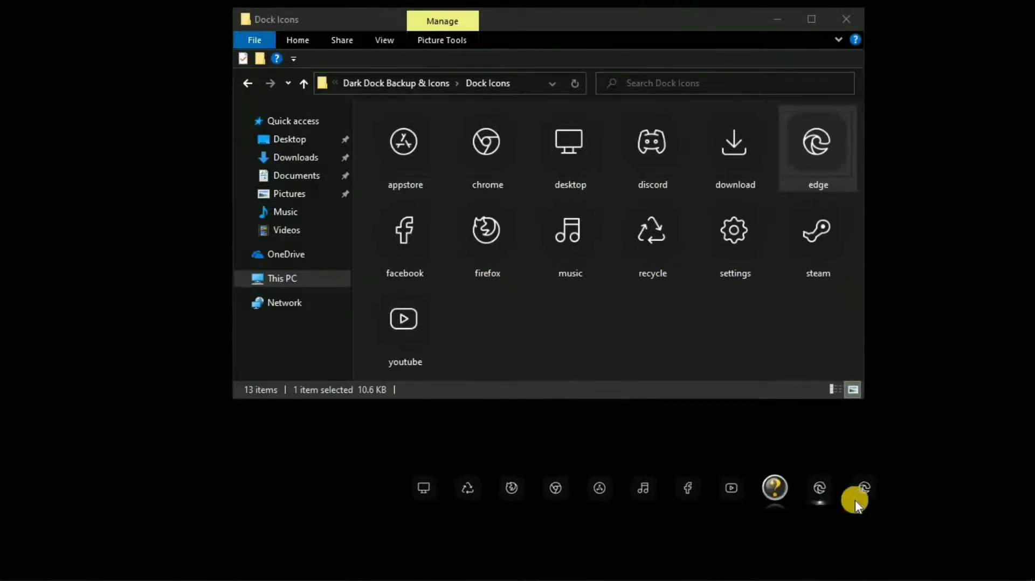
- Remove the NeXuS Preferences item and the duplicate Edge item from the dock
{"action": "right_click", "coordinate": [781, 491]}
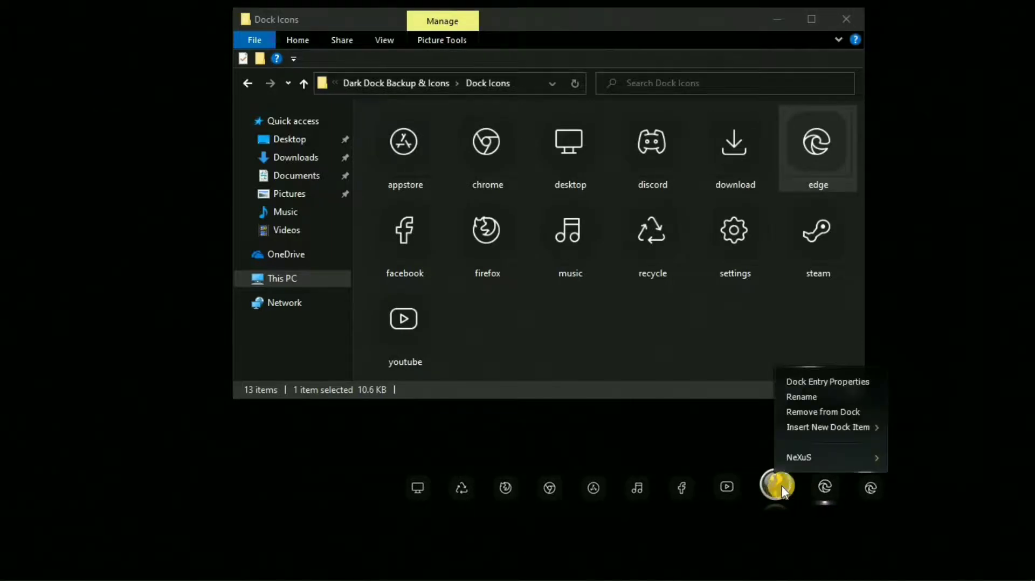
{"action": "left_click", "coordinate": [812, 416]}
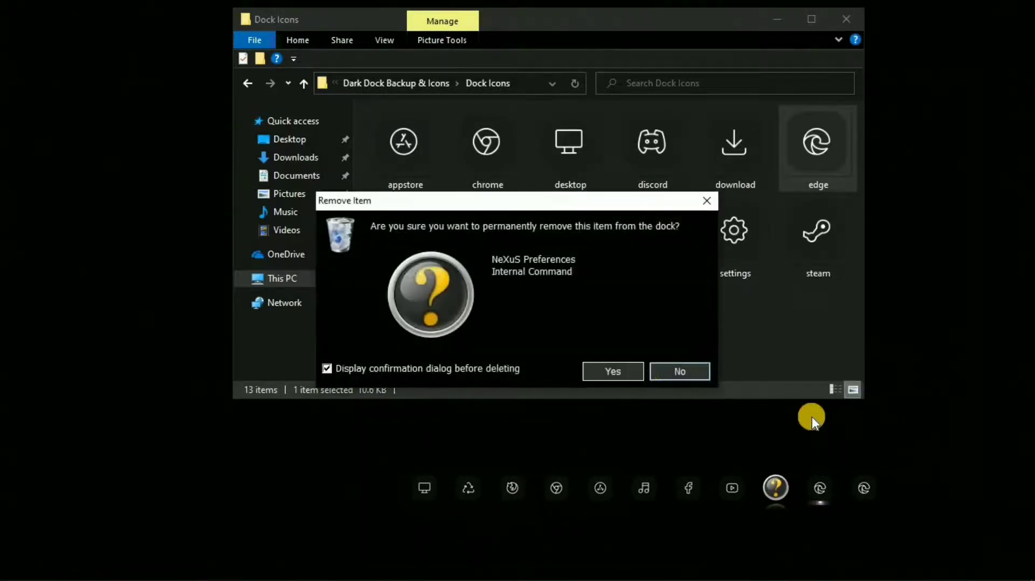
{"action": "left_click", "coordinate": [608, 371]}
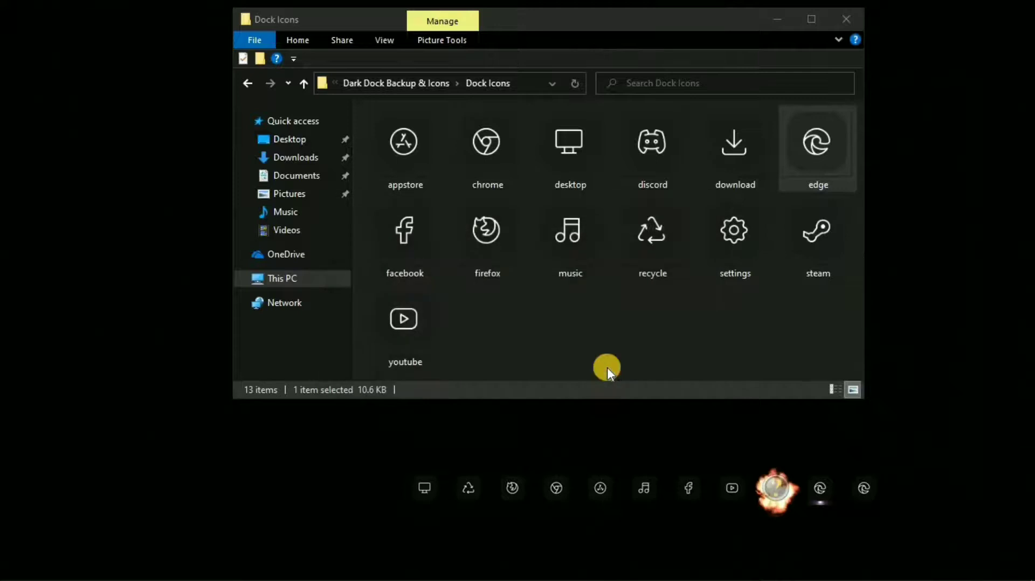
{"action": "right_click", "coordinate": [826, 483]}
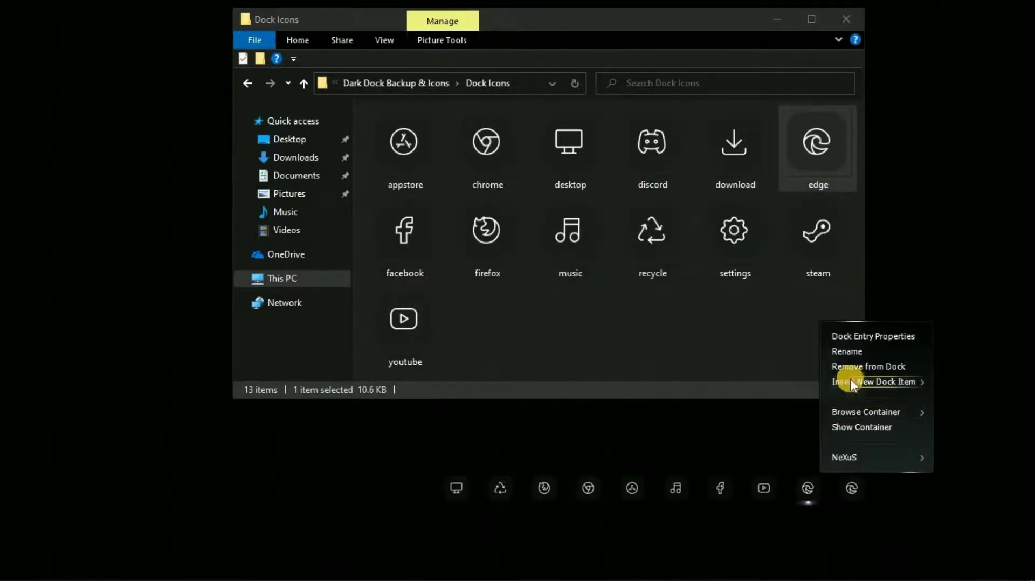
{"action": "left_click", "coordinate": [853, 365]}
{"action": "left_click", "coordinate": [611, 371]}
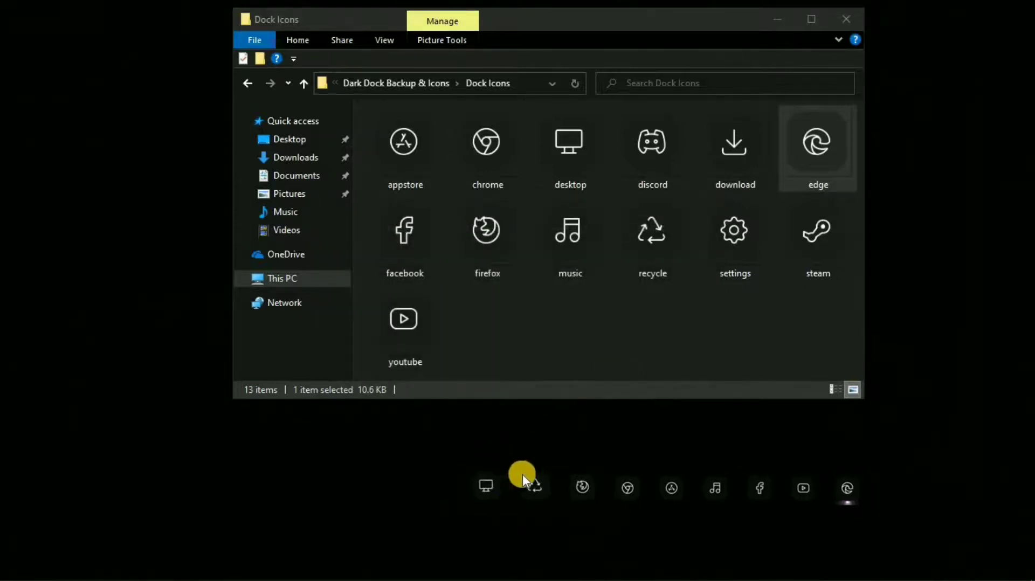
- Move the dock to the lower-left area of the desktop and close the Dock Icons folder
{"action": "left_click_drag", "start_coordinate": [507, 469], "coordinate": [137, 463]}
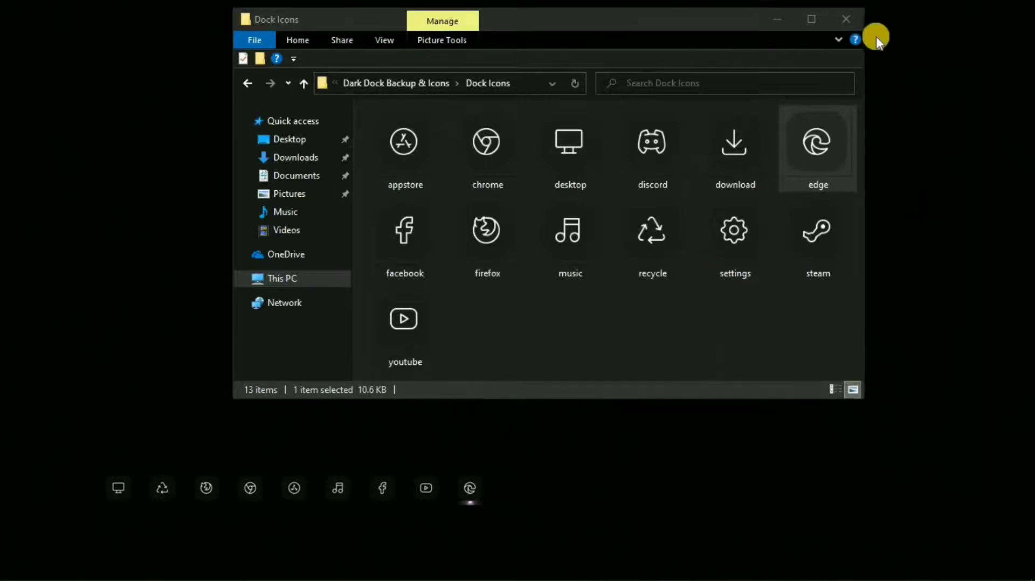
{"action": "left_click", "coordinate": [850, 18]}
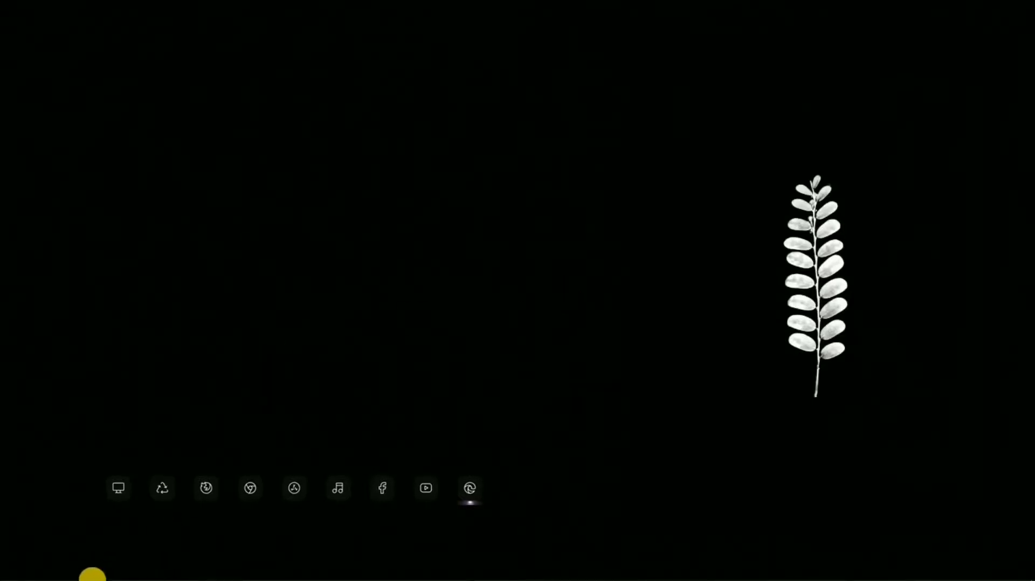
- Launch the Rainmeter-4.4-r3412-beta installer from the Downloads folder
{"action": "mouse_move", "coordinate": [85, 575]}
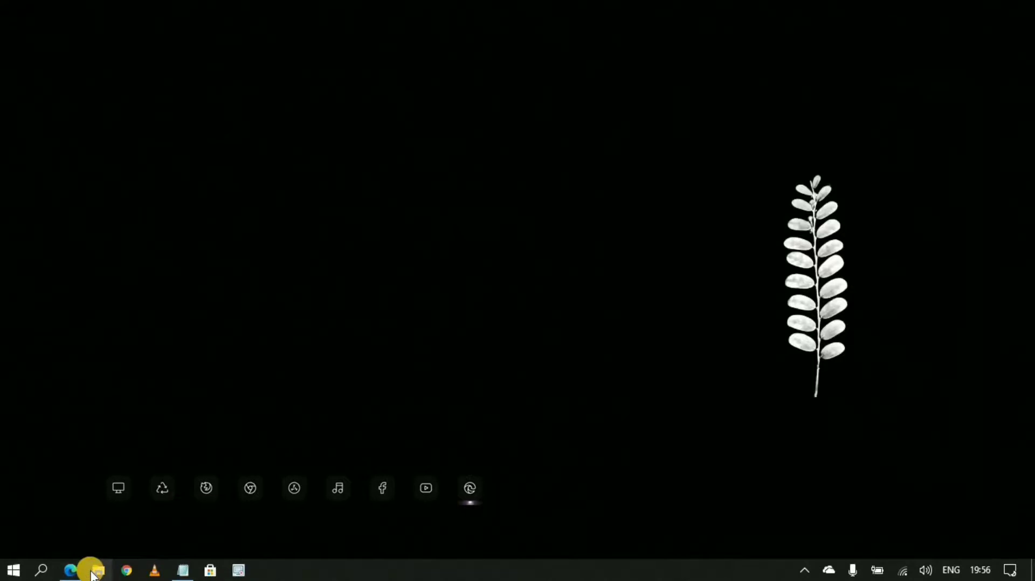
{"action": "left_click", "coordinate": [95, 571]}
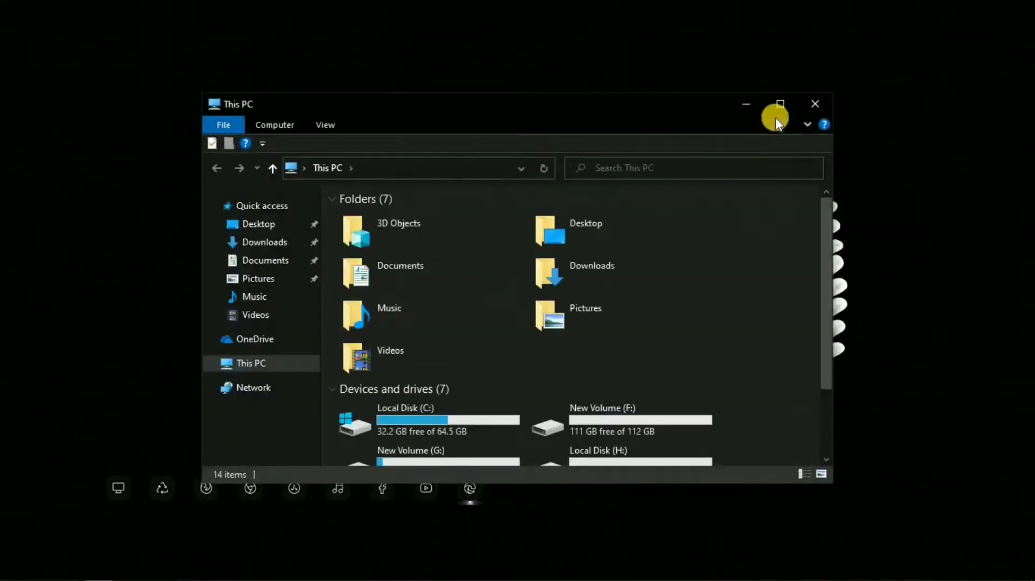
{"action": "left_click", "coordinate": [779, 105]}
{"action": "left_click", "coordinate": [77, 145]}
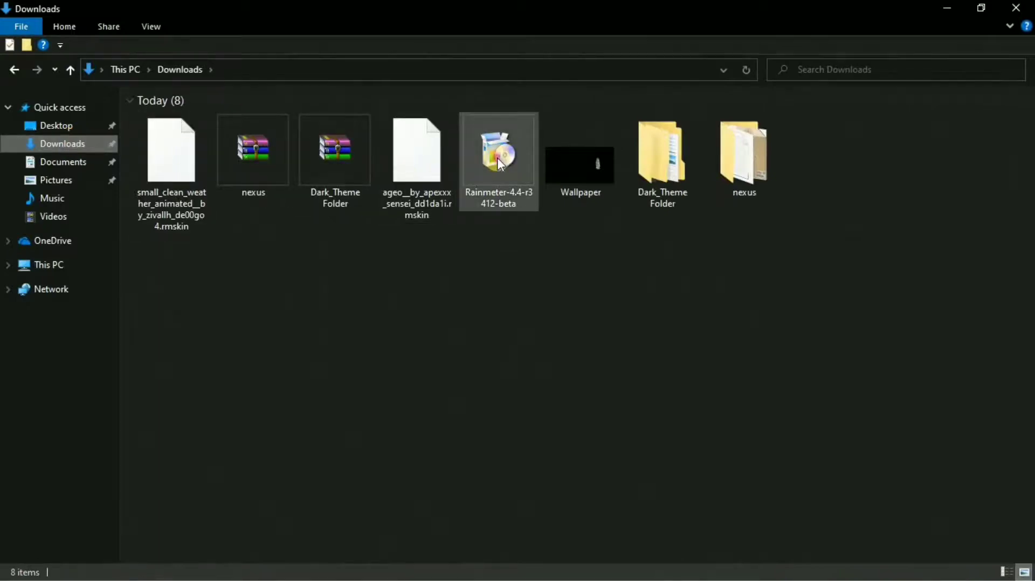
{"action": "left_click", "coordinate": [499, 162]}
{"action": "double_click", "coordinate": [474, 189]}
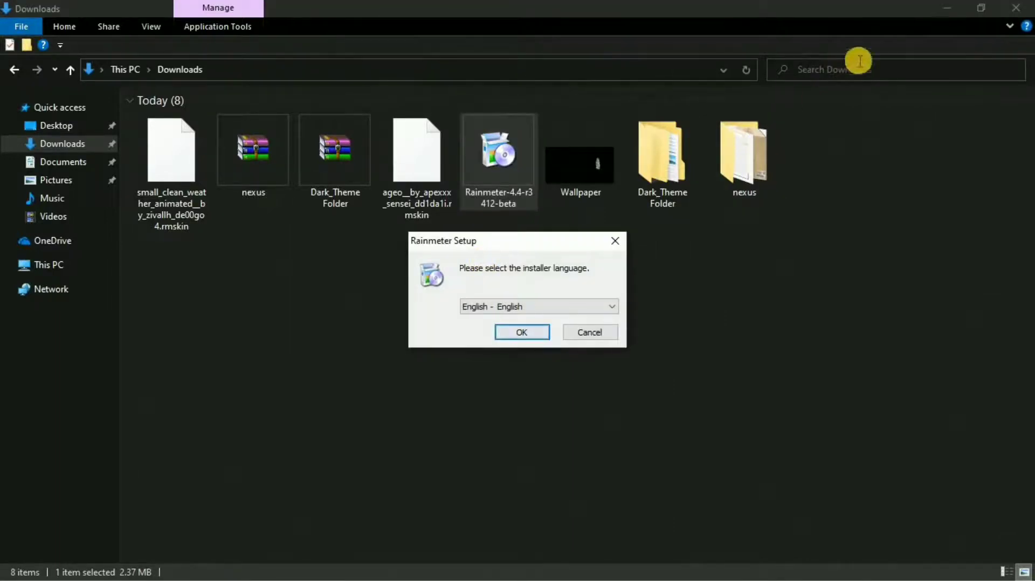
- Install Rainmeter in English as a standard installation in C:\Program Files\Rainmeter and run it on completion
{"action": "left_click", "coordinate": [947, 7]}
{"action": "left_click", "coordinate": [512, 334]}
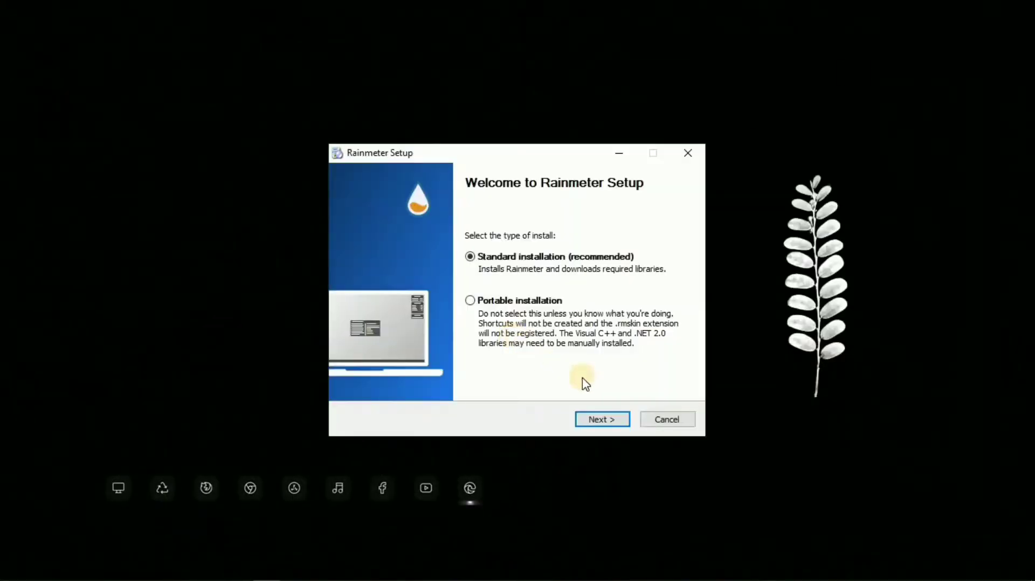
{"action": "left_click", "coordinate": [592, 416]}
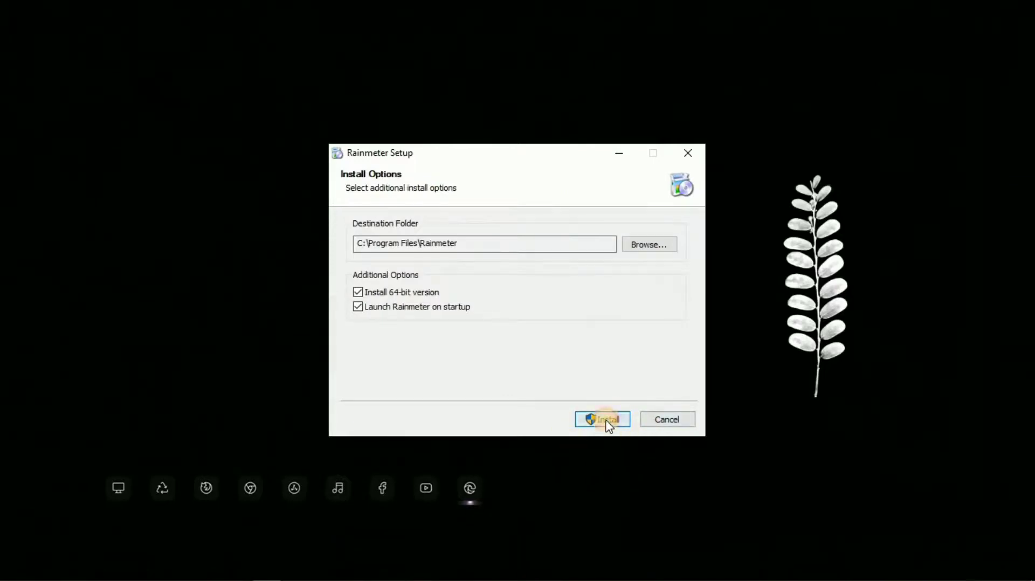
{"action": "left_click", "coordinate": [608, 424]}
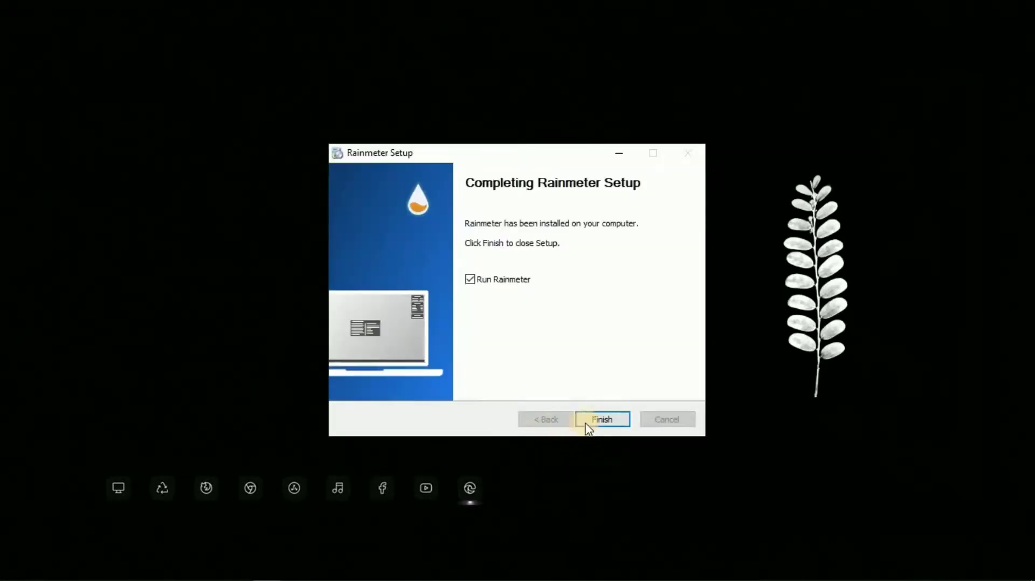
{"action": "left_click", "coordinate": [628, 418]}
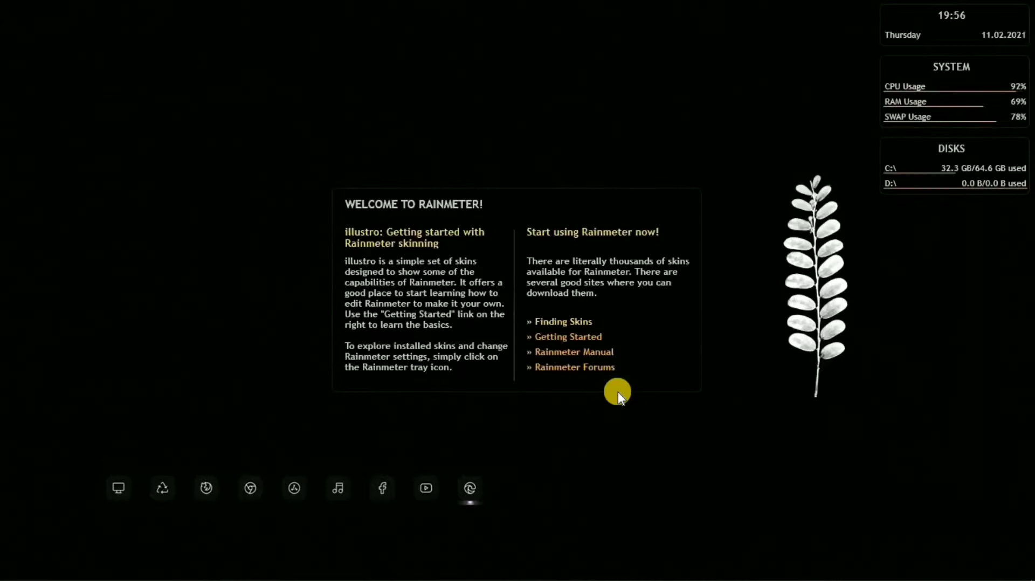
- Unload the default illustro welcome, disks, system and clock skins from the desktop
{"action": "right_click", "coordinate": [620, 350]}
{"action": "left_click", "coordinate": [625, 519]}
{"action": "right_click", "coordinate": [933, 168]}
{"action": "left_click", "coordinate": [965, 327]}
{"action": "right_click", "coordinate": [904, 104]}
{"action": "left_click", "coordinate": [962, 280]}
{"action": "right_click", "coordinate": [946, 29]}
{"action": "left_click", "coordinate": [964, 199]}
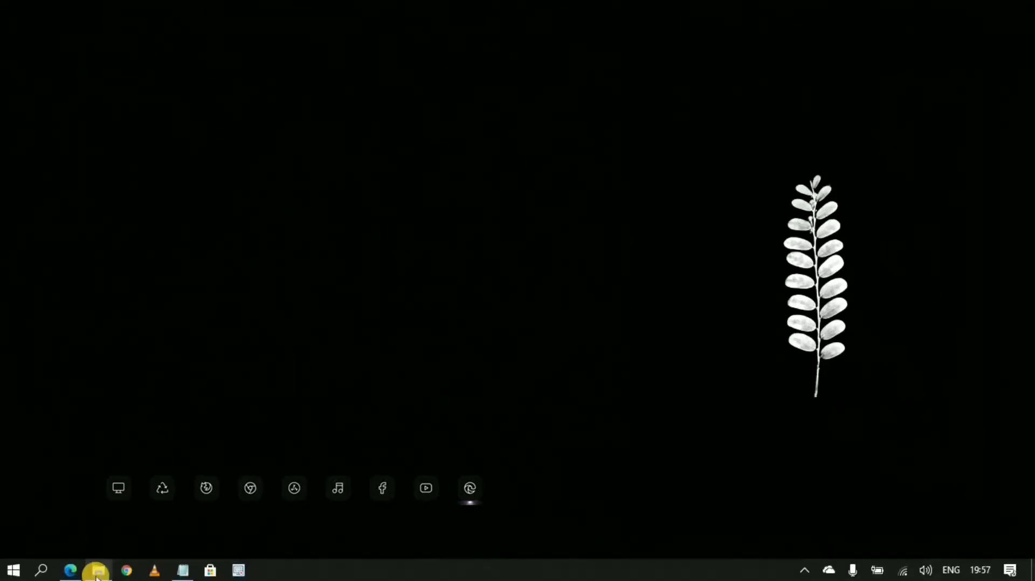
- Install the Ageo skin from Downloads with its included layout and move its settings panel clear of the weather skin file
{"action": "left_click", "coordinate": [96, 573]}
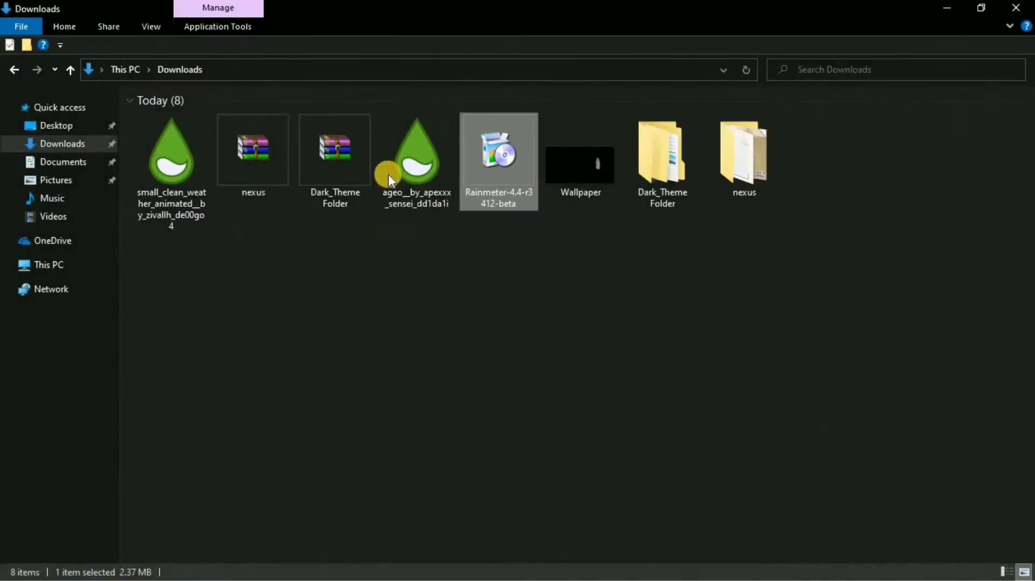
{"action": "left_click", "coordinate": [392, 173]}
{"action": "double_click", "coordinate": [393, 175]}
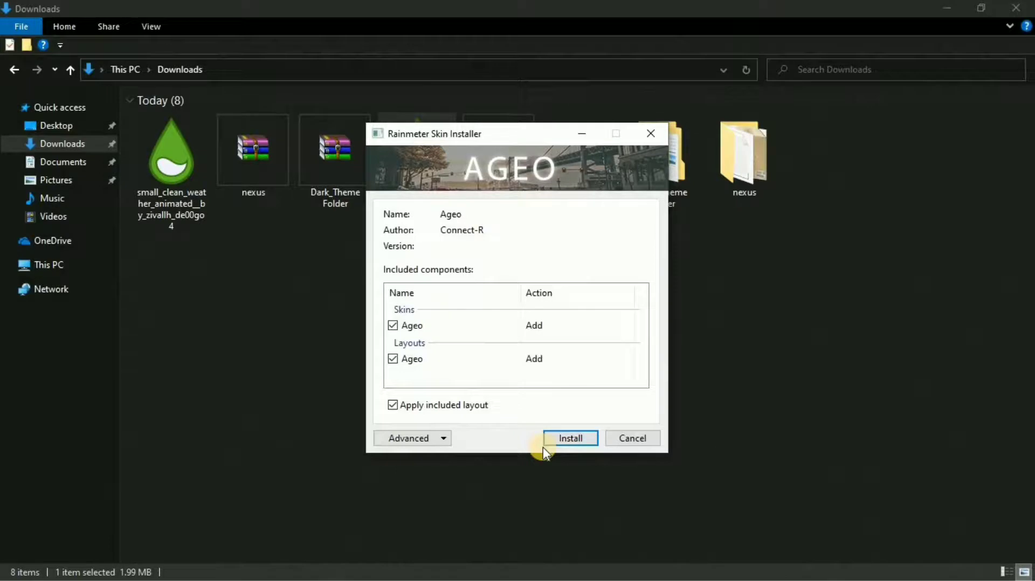
{"action": "left_click", "coordinate": [575, 439]}
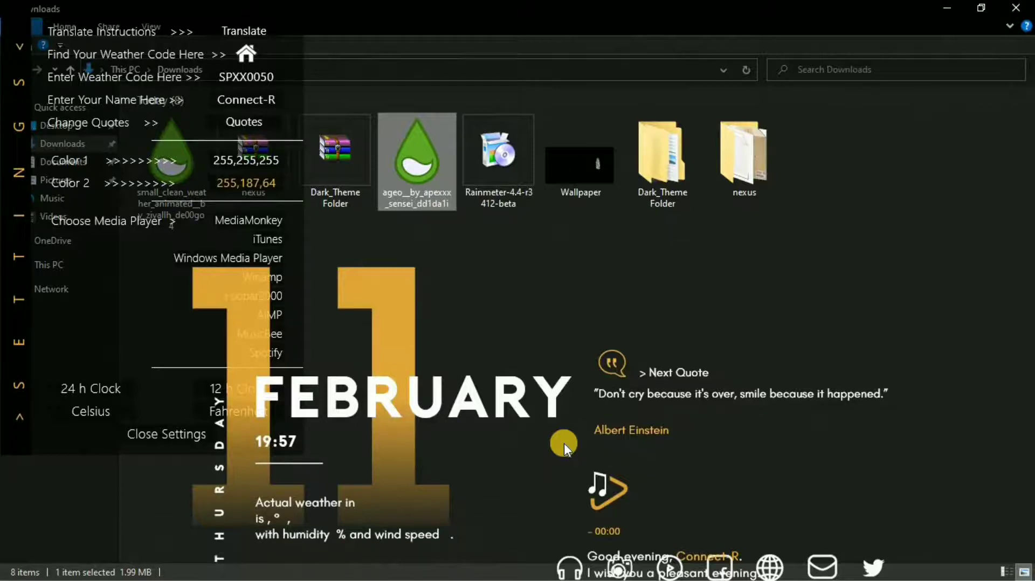
{"action": "left_click", "coordinate": [451, 241]}
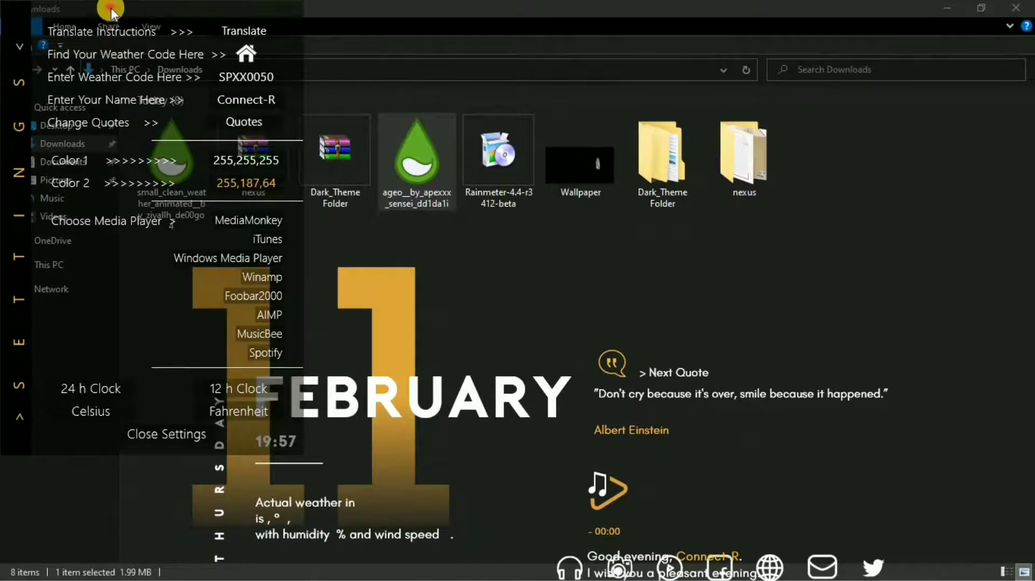
{"action": "left_click_drag", "start_coordinate": [110, 11], "coordinate": [552, 47]}
- Install the Small Clean Weather skin from Downloads with loading of the included skins turned off
{"action": "left_click", "coordinate": [179, 158]}
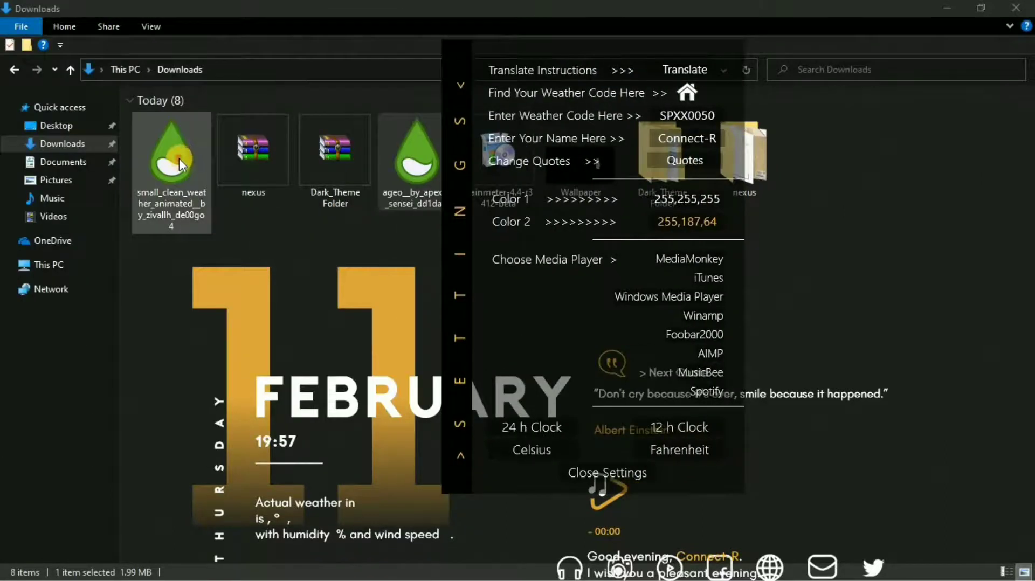
{"action": "double_click", "coordinate": [179, 158]}
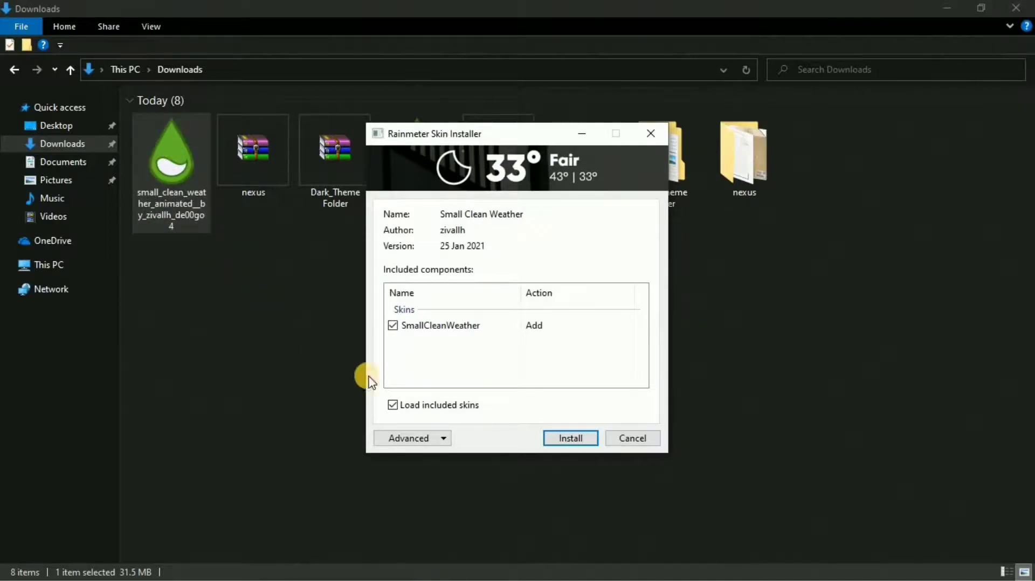
{"action": "left_click", "coordinate": [393, 406]}
{"action": "left_click", "coordinate": [565, 440]}
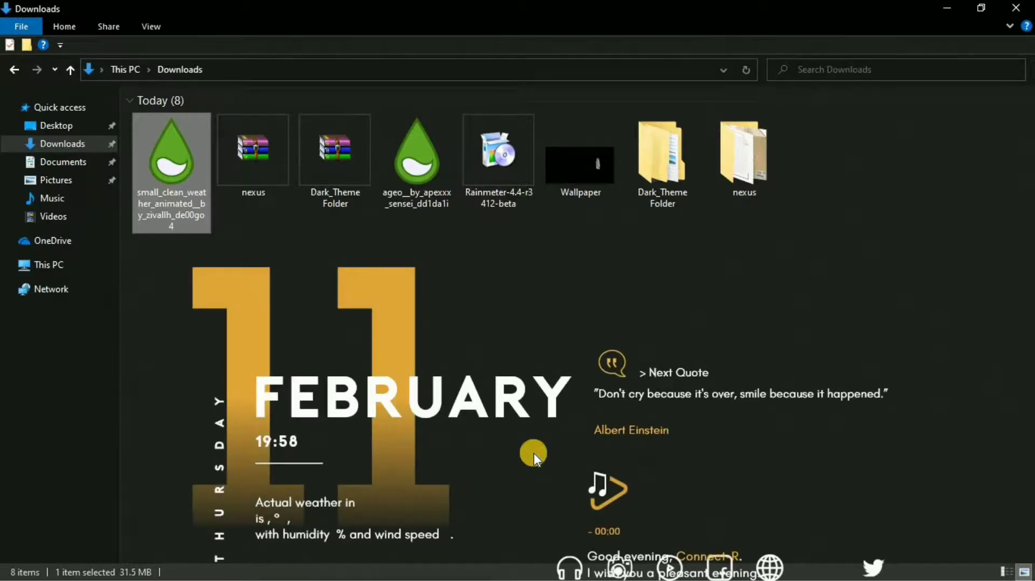
- Minimize the Downloads window and exit Rainmeter from the system tray
{"action": "left_click", "coordinate": [948, 8]}
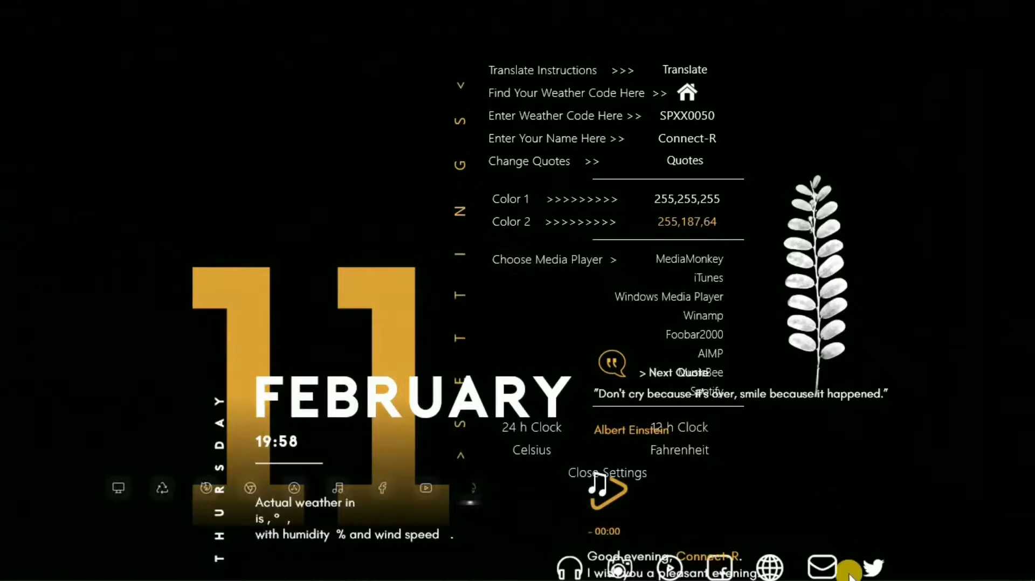
{"action": "mouse_move", "coordinate": [989, 575]}
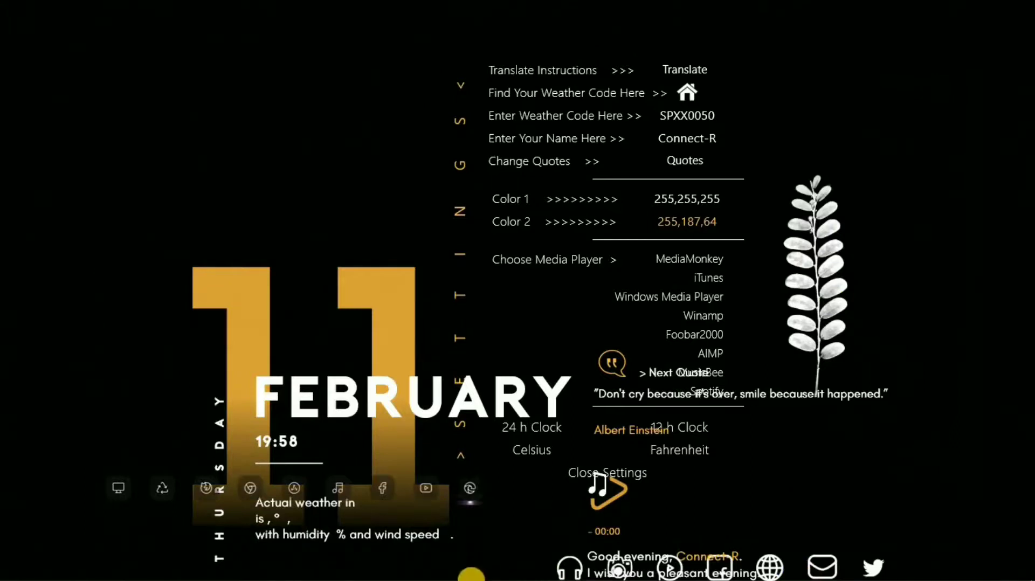
{"action": "mouse_move", "coordinate": [895, 573]}
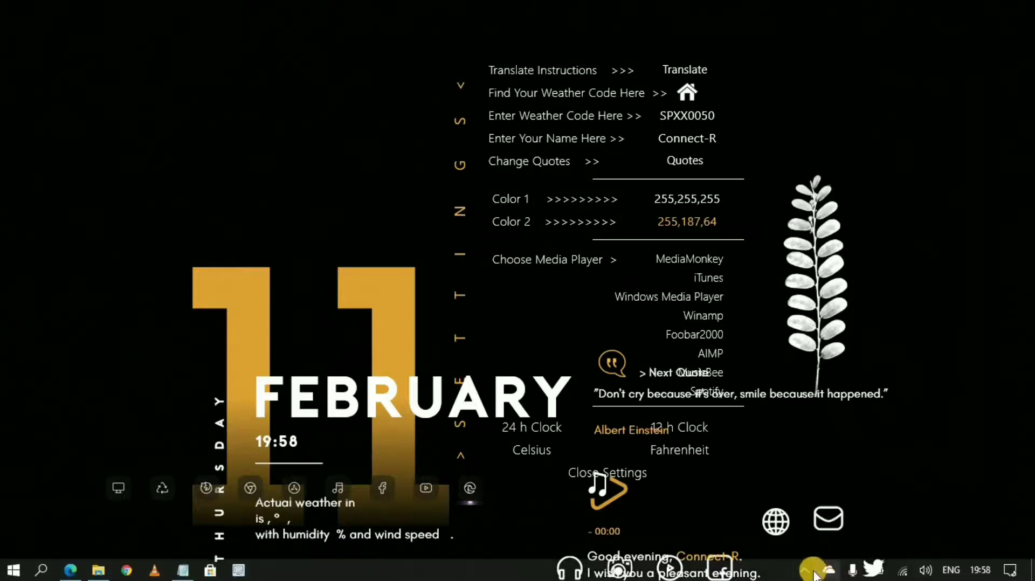
{"action": "left_click", "coordinate": [804, 570]}
{"action": "right_click", "coordinate": [839, 543]}
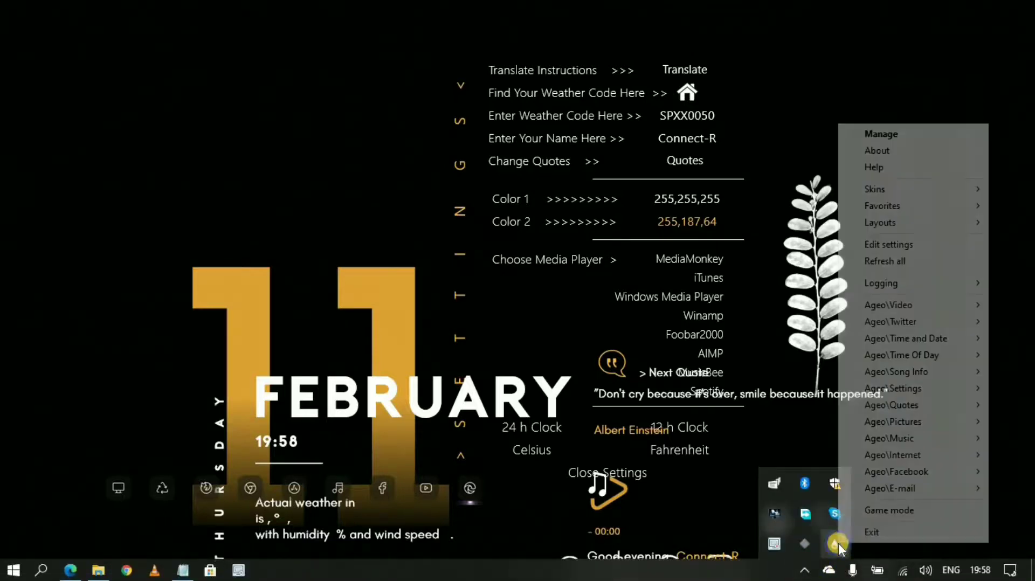
{"action": "left_click", "coordinate": [878, 532]}
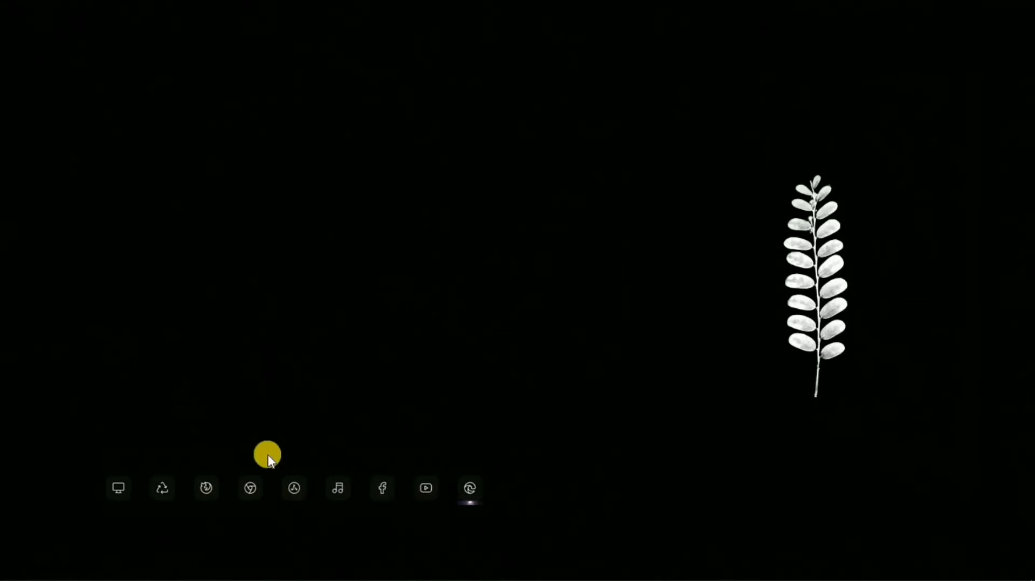
- Open Dark_Theme Folder in Downloads and copy its Ageo folder
{"action": "left_click", "coordinate": [102, 570]}
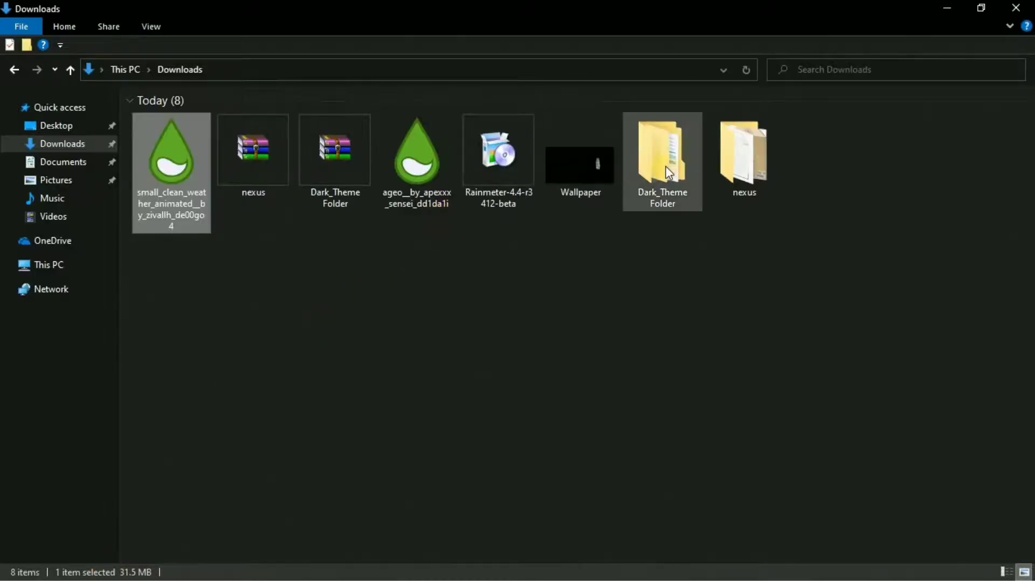
{"action": "double_click", "coordinate": [664, 165]}
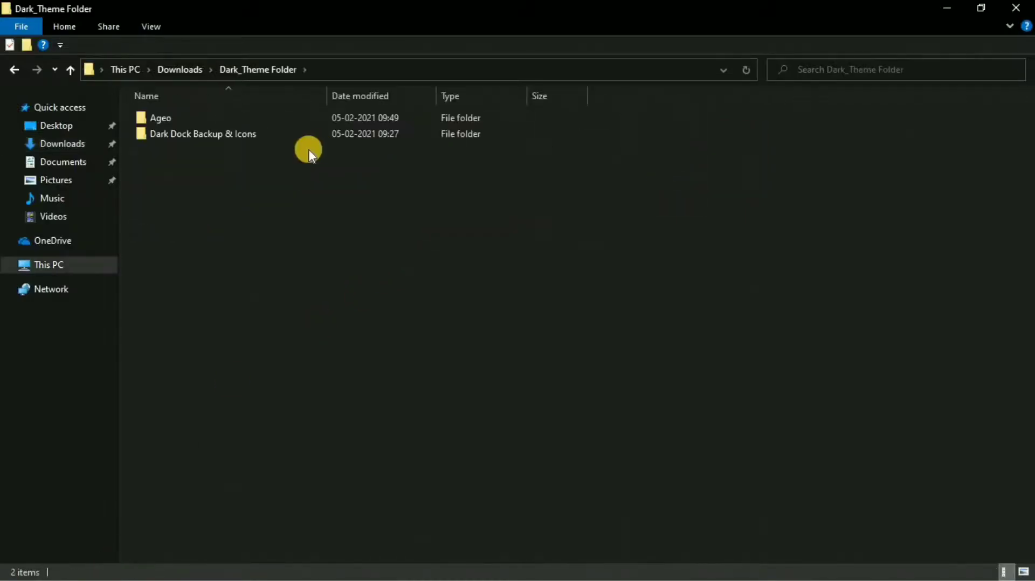
{"action": "right_click", "coordinate": [196, 118]}
{"action": "left_click", "coordinate": [281, 156]}
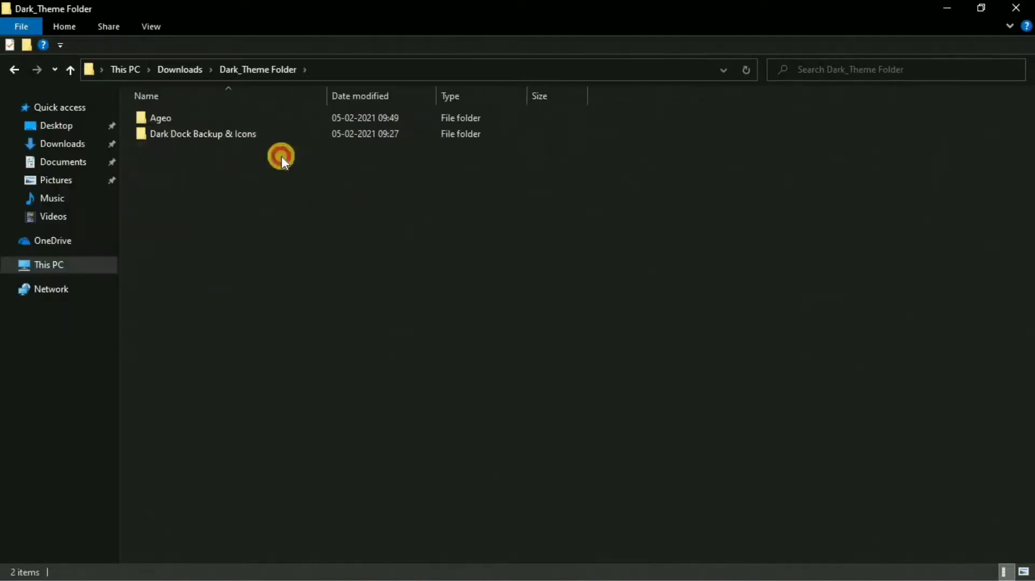
{"action": "right_click", "coordinate": [182, 114]}
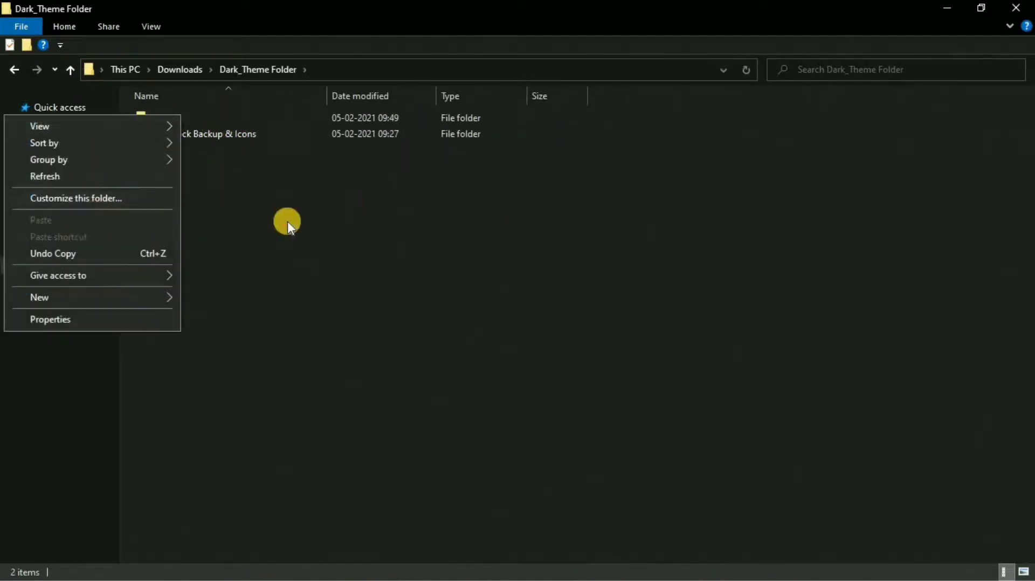
{"action": "left_click", "coordinate": [287, 221]}
{"action": "left_click", "coordinate": [188, 121]}
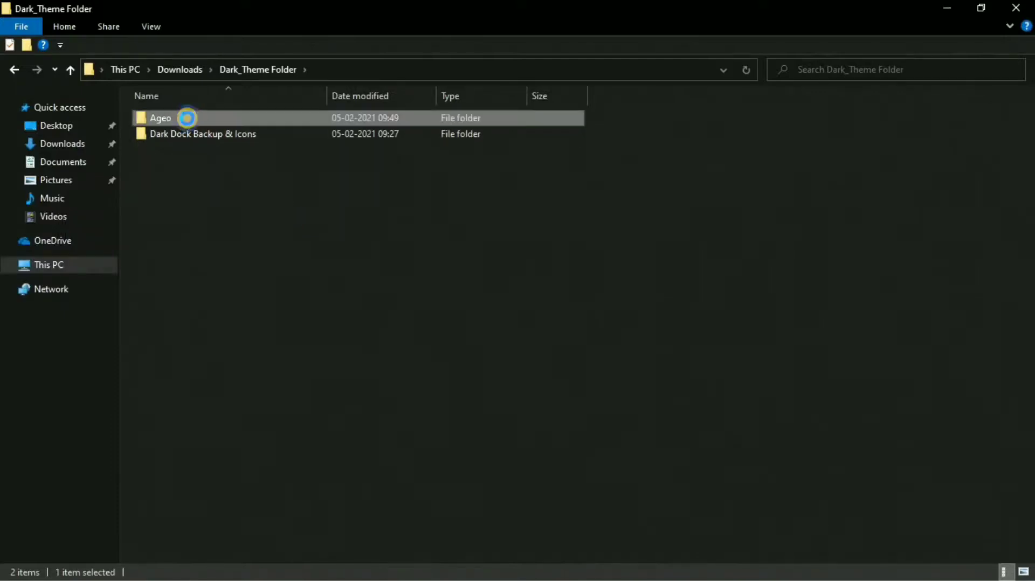
{"action": "right_click", "coordinate": [187, 118]}
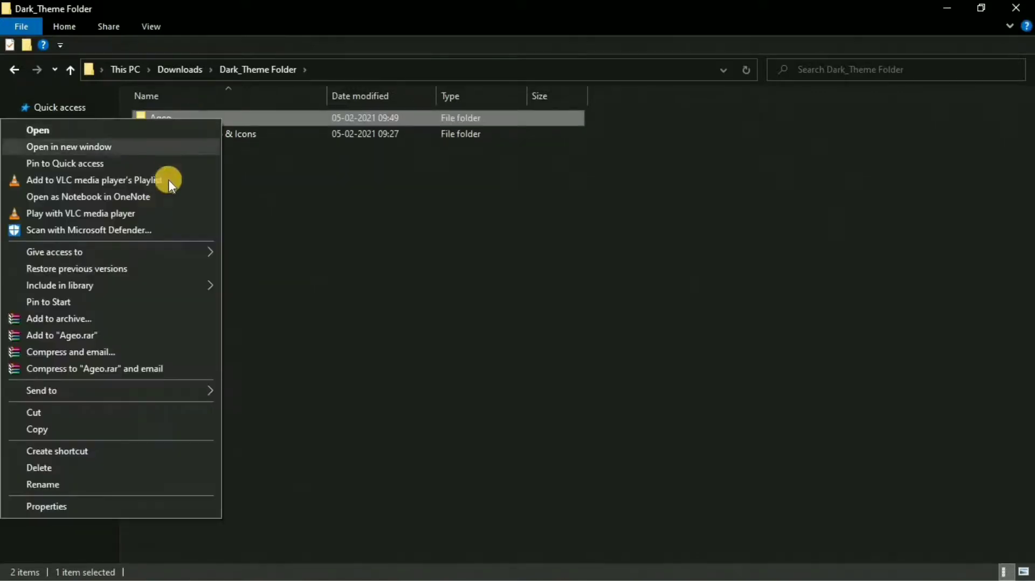
{"action": "left_click", "coordinate": [52, 431]}
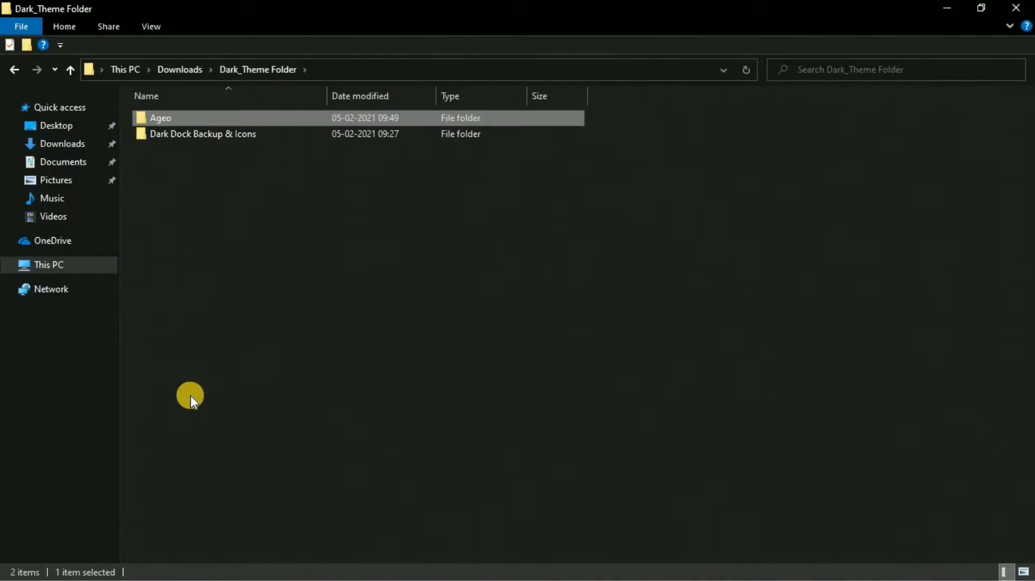
- Paste the Ageo folder into Documents > Rainmeter > Skins, replacing the files in the destination, and minimize the window
{"action": "left_click", "coordinate": [68, 162]}
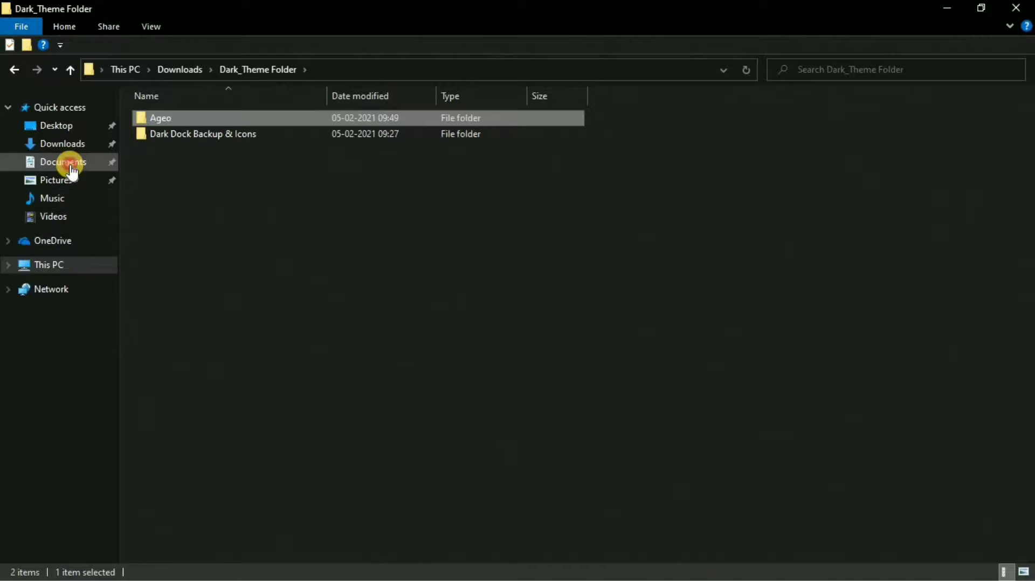
{"action": "double_click", "coordinate": [228, 138]}
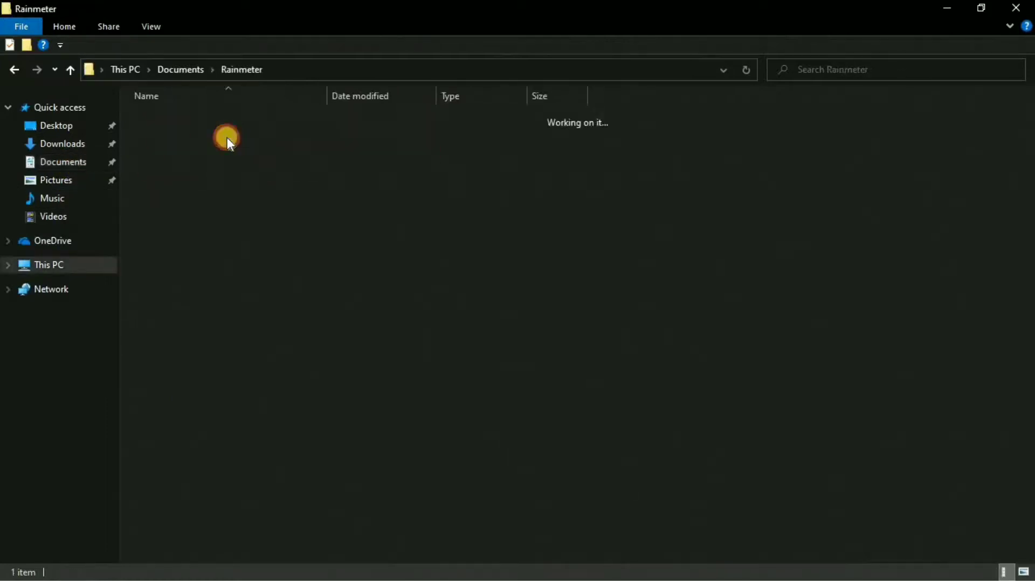
{"action": "double_click", "coordinate": [177, 122]}
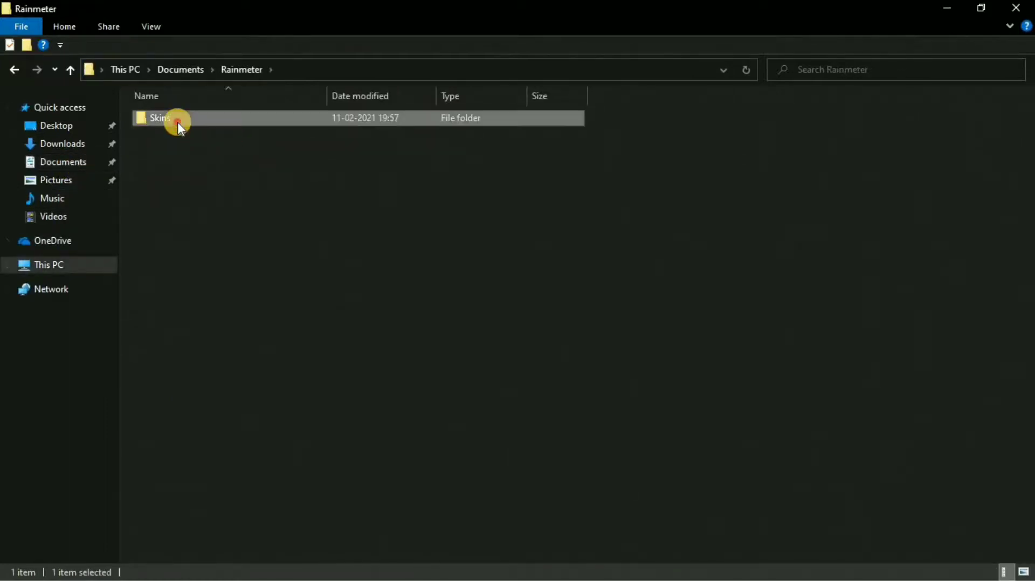
{"action": "right_click", "coordinate": [215, 219]}
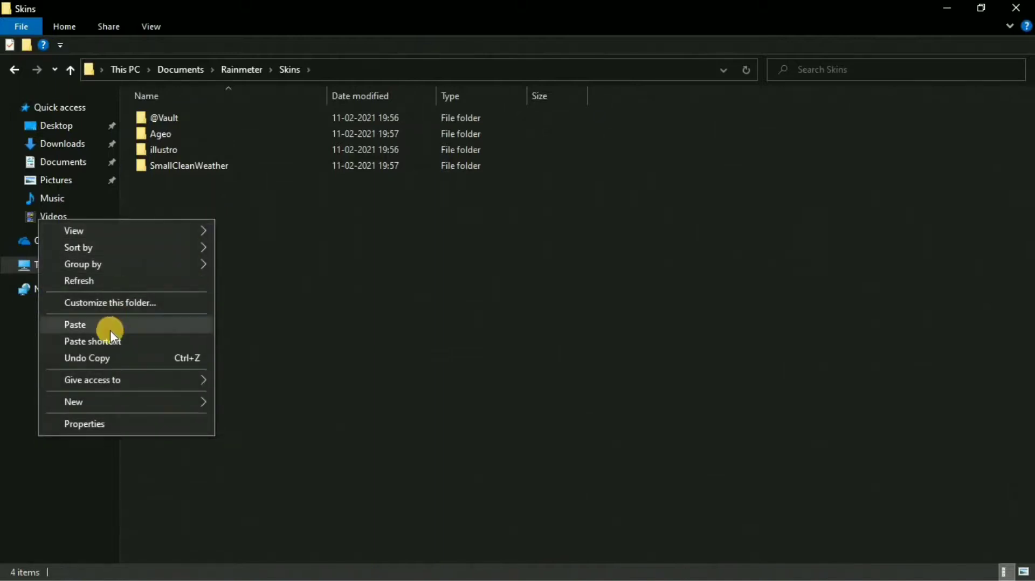
{"action": "left_click", "coordinate": [170, 321]}
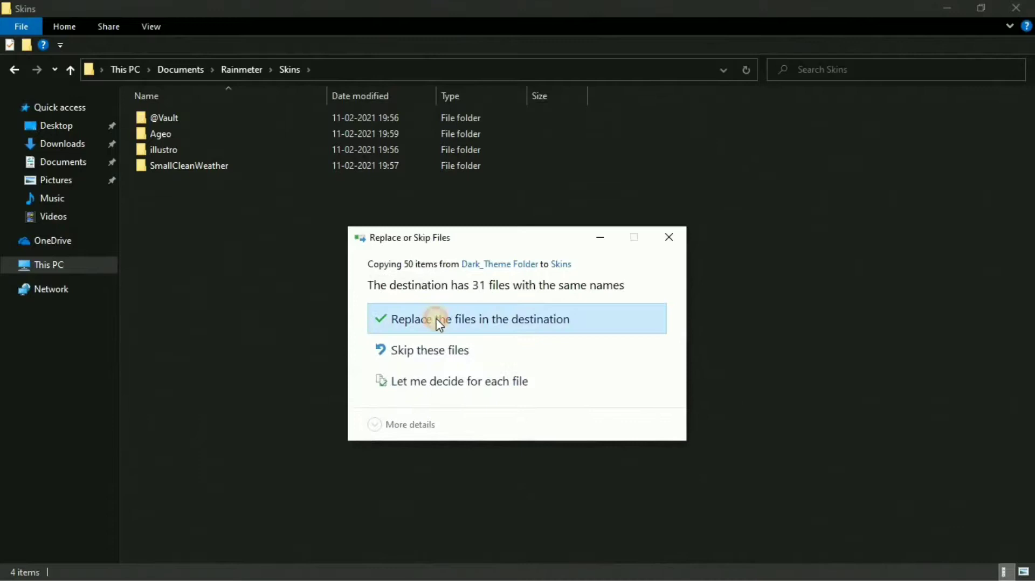
{"action": "left_click", "coordinate": [437, 321]}
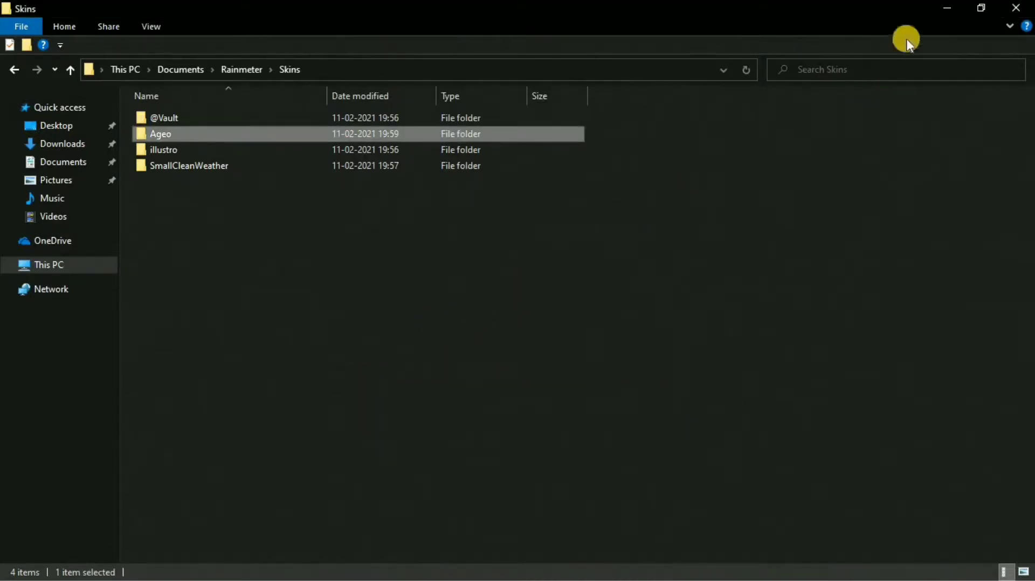
{"action": "left_click", "coordinate": [948, 10]}
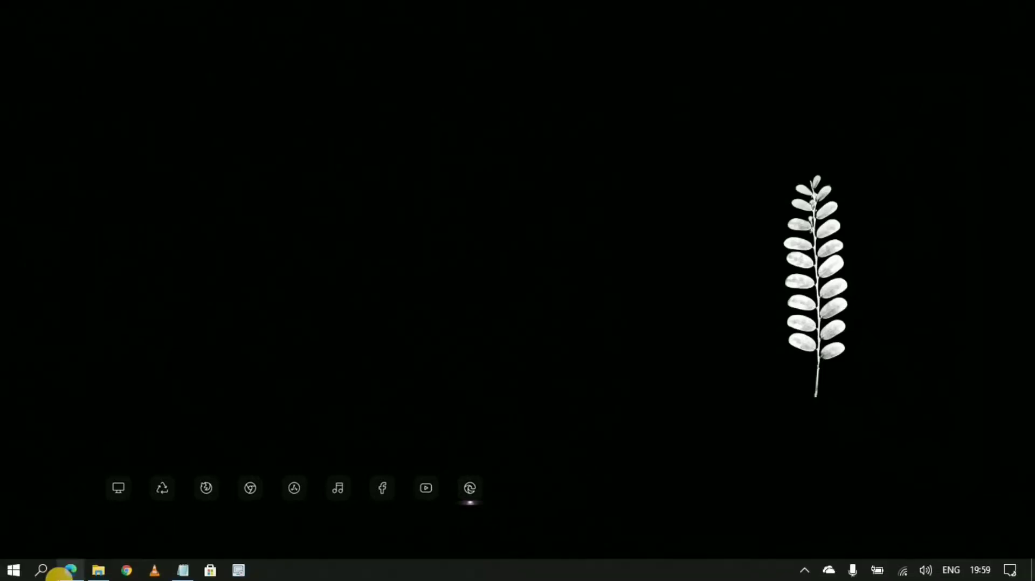
- Launch Rainmeter through a search for "rain" and choose Windows Media Player as the Ageo media player
{"action": "left_click", "coordinate": [42, 571]}
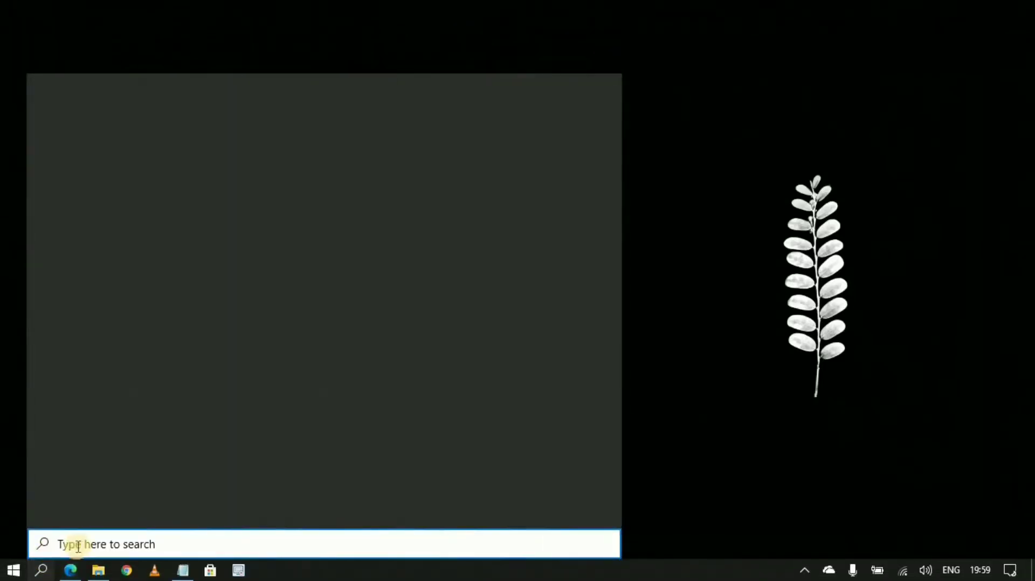
{"action": "type", "text": "rain"}
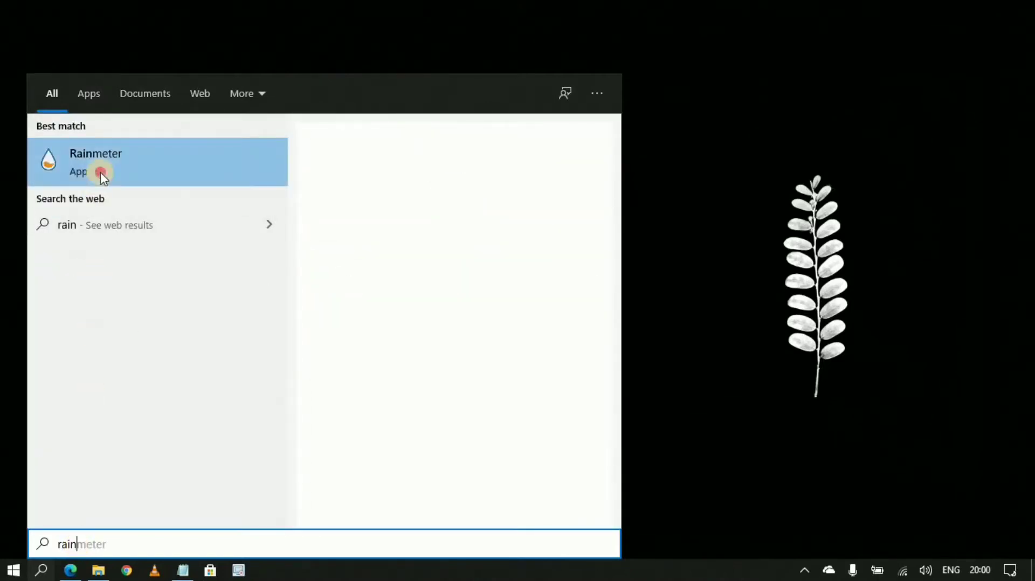
{"action": "left_click", "coordinate": [100, 172]}
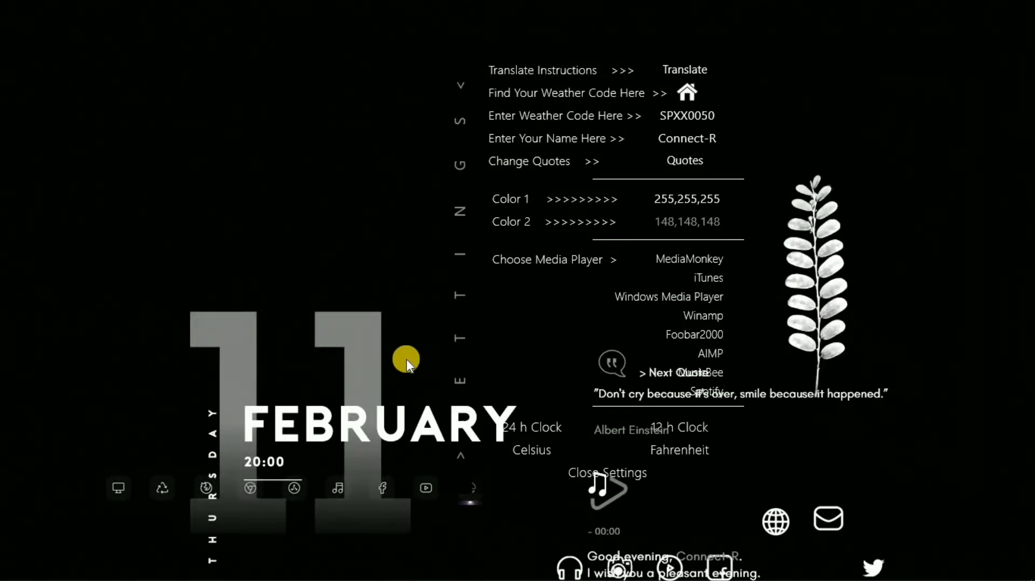
{"action": "left_click", "coordinate": [701, 298]}
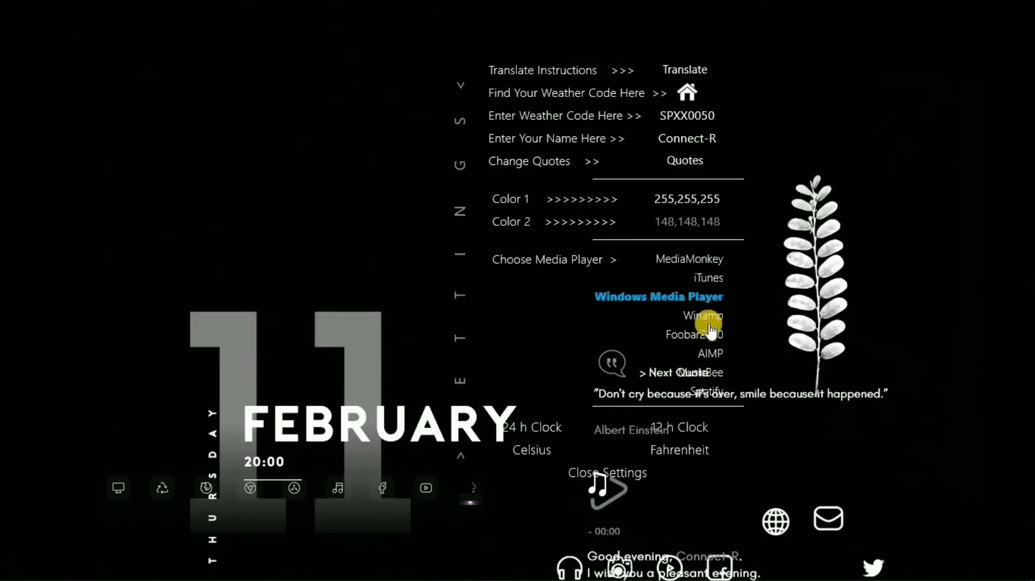
- Unload the Ageo settings, quotes, song info, greeting and app shortcut skins, keeping only the date and time skin
{"action": "right_click", "coordinate": [658, 391]}
{"action": "left_click", "coordinate": [684, 567]}
{"action": "right_click", "coordinate": [600, 505]}
{"action": "left_click", "coordinate": [628, 495]}
{"action": "right_click", "coordinate": [771, 522]}
{"action": "left_click", "coordinate": [802, 514]}
{"action": "right_click", "coordinate": [828, 520]}
{"action": "left_click", "coordinate": [859, 511]}
{"action": "right_click", "coordinate": [576, 562]}
{"action": "left_click", "coordinate": [606, 554]}
{"action": "right_click", "coordinate": [669, 566]}
{"action": "right_click", "coordinate": [726, 569]}
{"action": "left_click", "coordinate": [756, 560]}
- Shrink the date and time skin and place it in the empty area above the dock
{"action": "left_click_drag", "start_coordinate": [334, 346], "coordinate": [267, 170]}
{"action": "scroll", "coordinate": [268, 168], "scroll_direction": "down", "scroll_amount": 6}
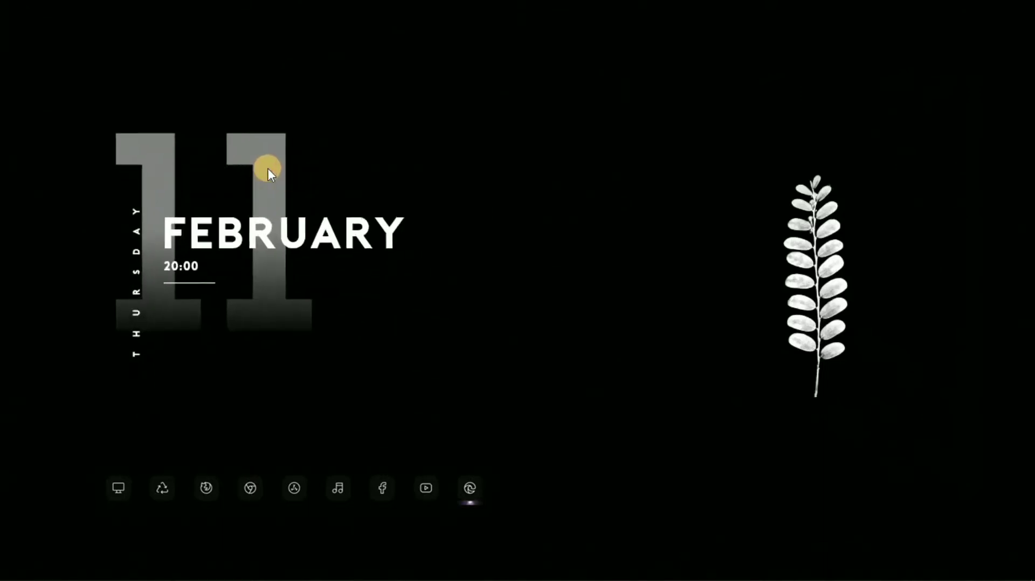
{"action": "left_click_drag", "start_coordinate": [216, 149], "coordinate": [280, 201]}
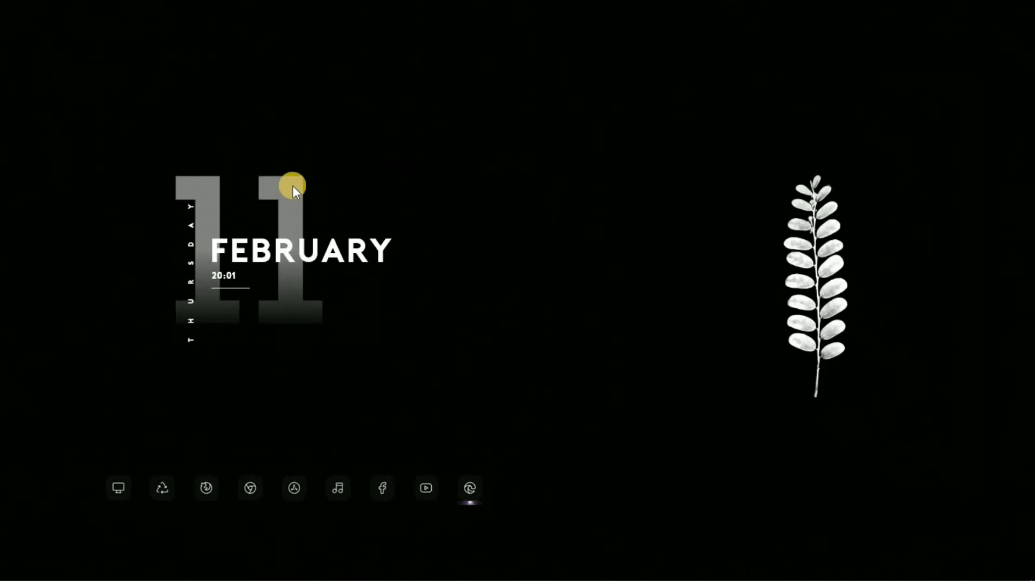
{"action": "left_click_drag", "start_coordinate": [293, 186], "coordinate": [276, 235]}
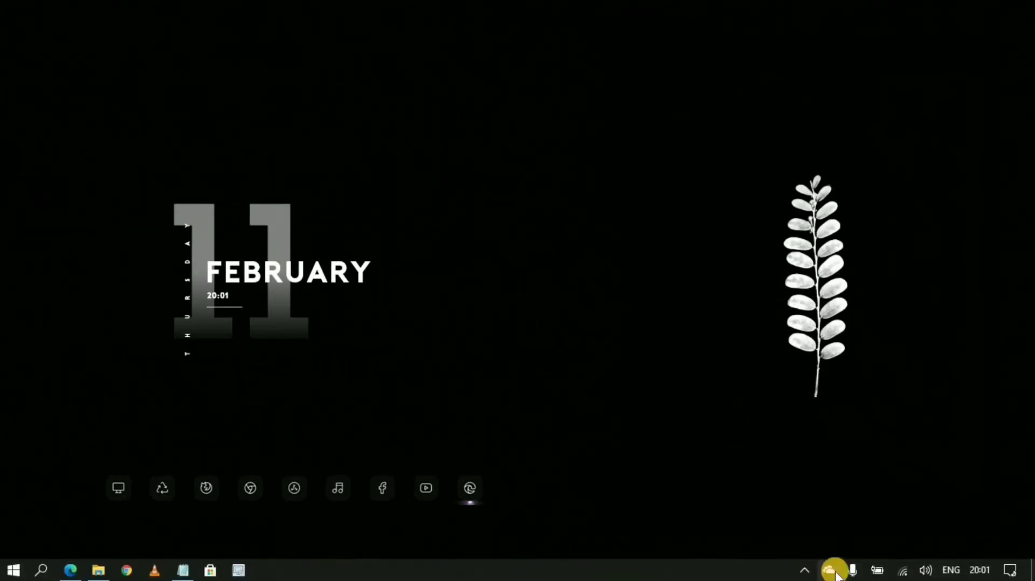
- Load Ageo's Visualizer.ini from the Rainmeter manager and place it just left of the date at about 111, 332
{"action": "left_click", "coordinate": [805, 568]}
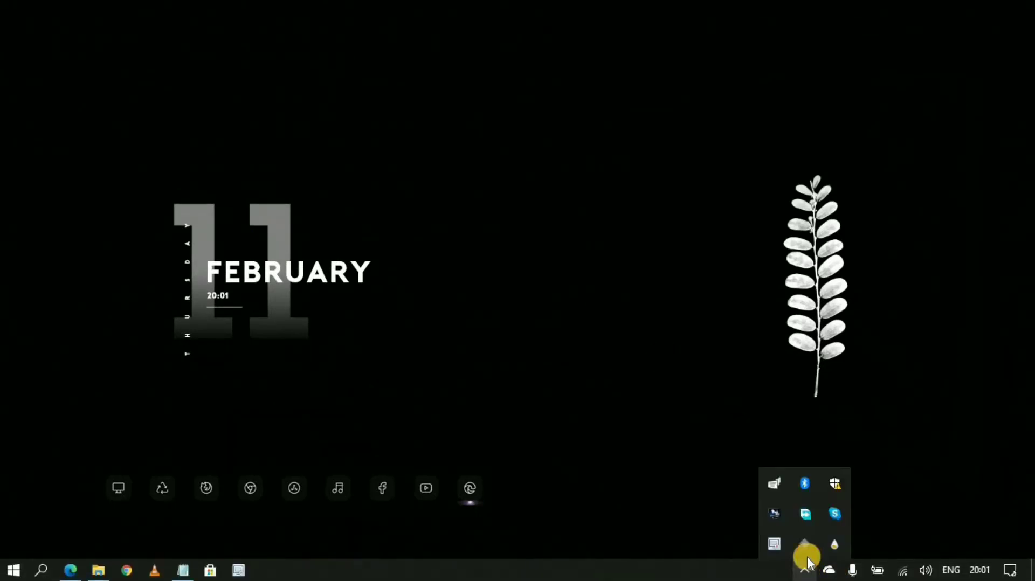
{"action": "left_click", "coordinate": [836, 543]}
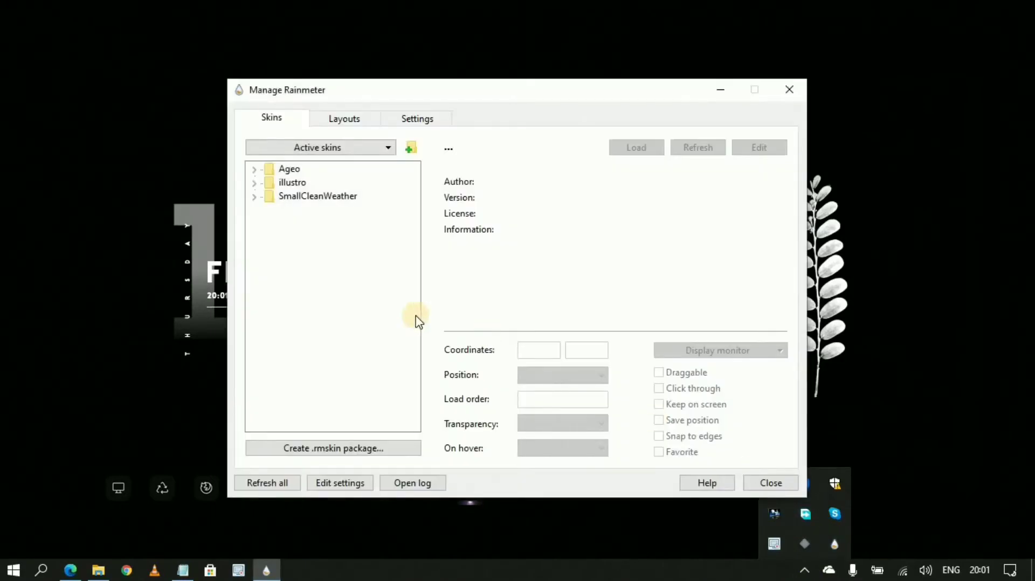
{"action": "left_click", "coordinate": [254, 169]}
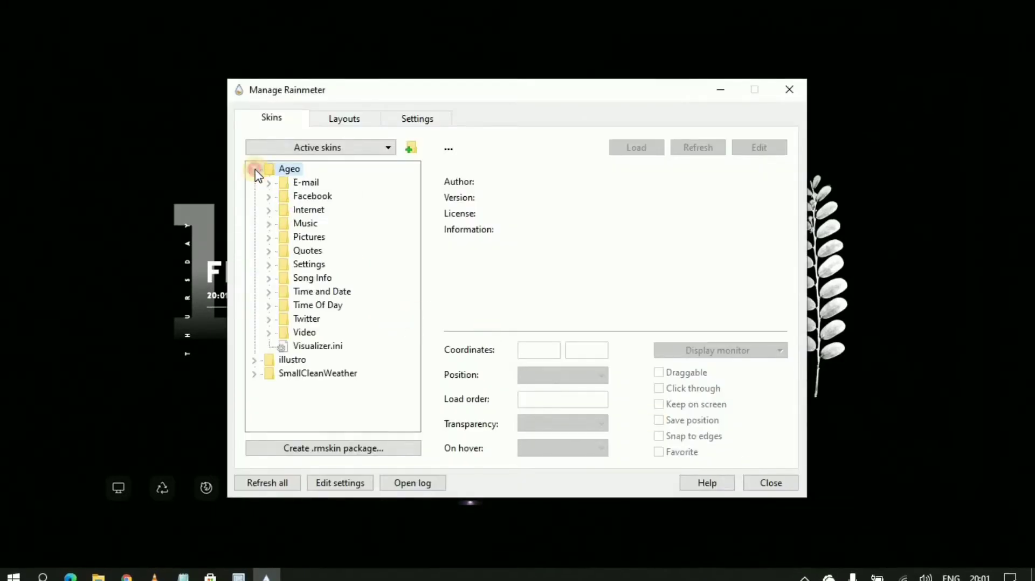
{"action": "left_click", "coordinate": [330, 347]}
{"action": "left_click", "coordinate": [637, 152]}
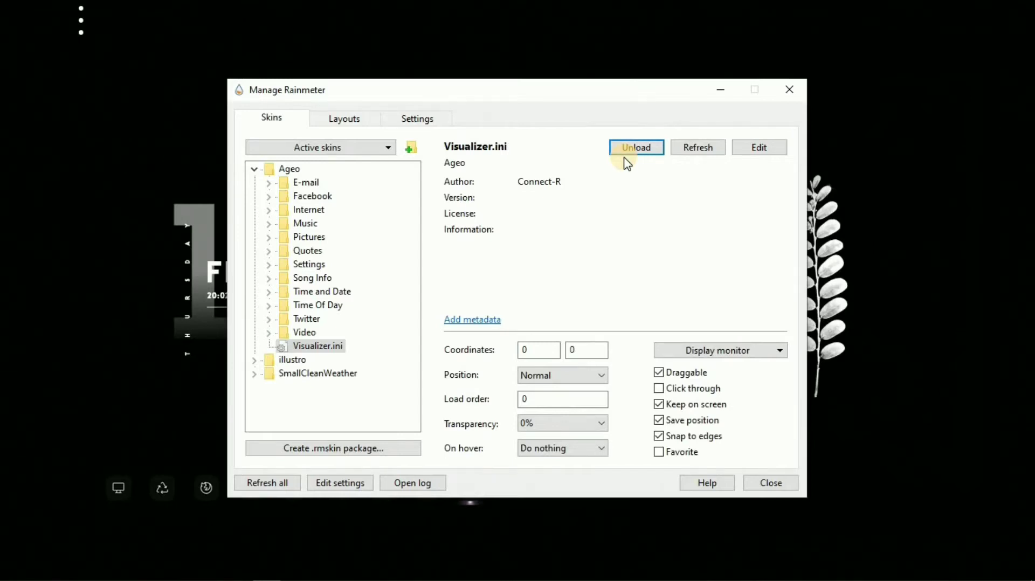
{"action": "left_click_drag", "start_coordinate": [79, 21], "coordinate": [108, 158]}
{"action": "left_click", "coordinate": [153, 275]}
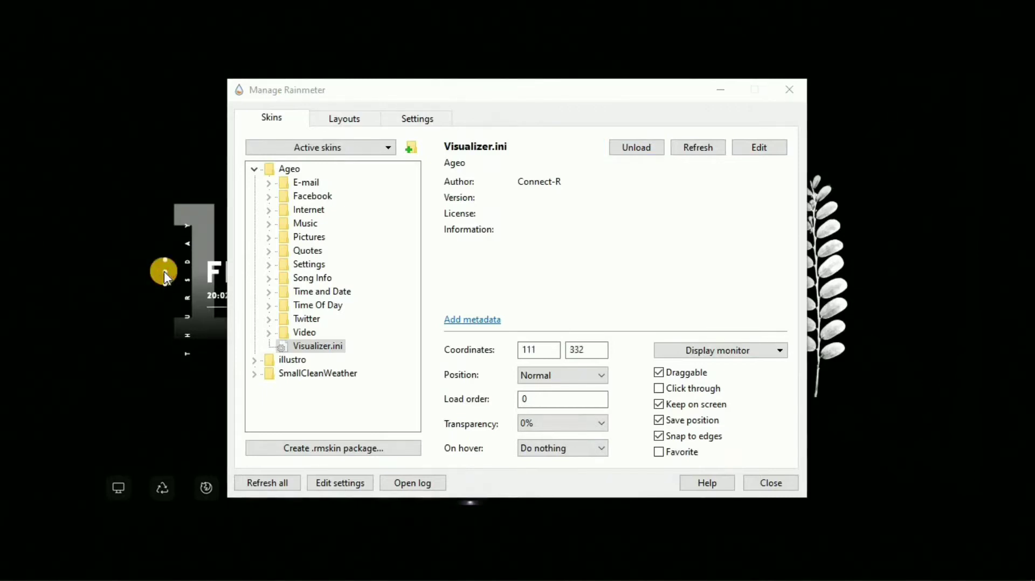
- Set the Visualizer skin's position to On desktop and make it non-draggable
{"action": "left_click", "coordinate": [573, 378]}
{"action": "left_click", "coordinate": [560, 391]}
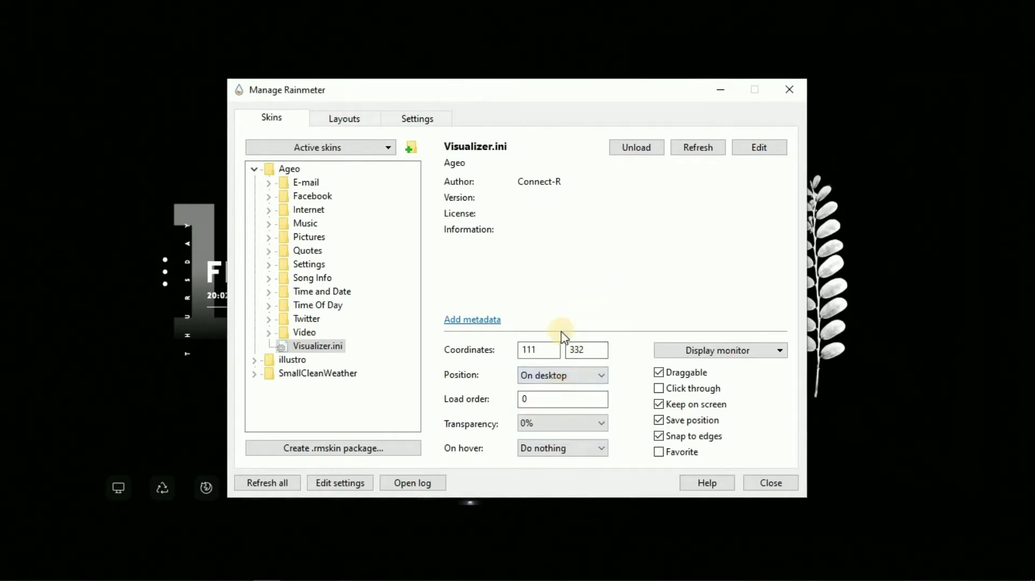
{"action": "left_click", "coordinate": [659, 372]}
- Load the first SmallCleanWeather High Low skin, place it in the desktop's upper-right corner at about 1140, 20, and close the manager
{"action": "left_click", "coordinate": [254, 374]}
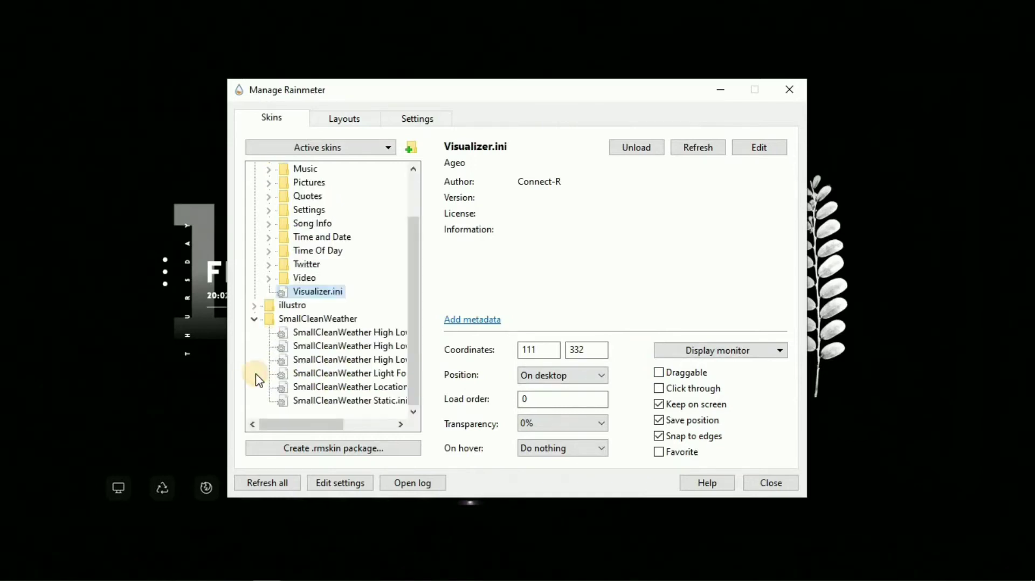
{"action": "left_click", "coordinate": [329, 337]}
{"action": "left_click", "coordinate": [644, 151]}
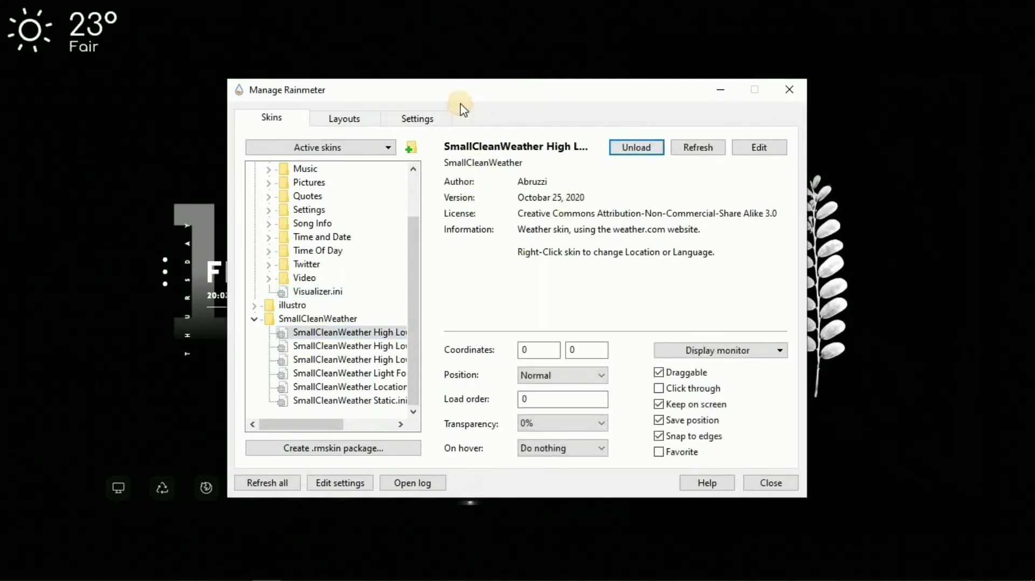
{"action": "left_click_drag", "start_coordinate": [462, 109], "coordinate": [463, 214]}
{"action": "left_click_drag", "start_coordinate": [30, 36], "coordinate": [976, 49]}
{"action": "left_click_drag", "start_coordinate": [582, 197], "coordinate": [562, 74]}
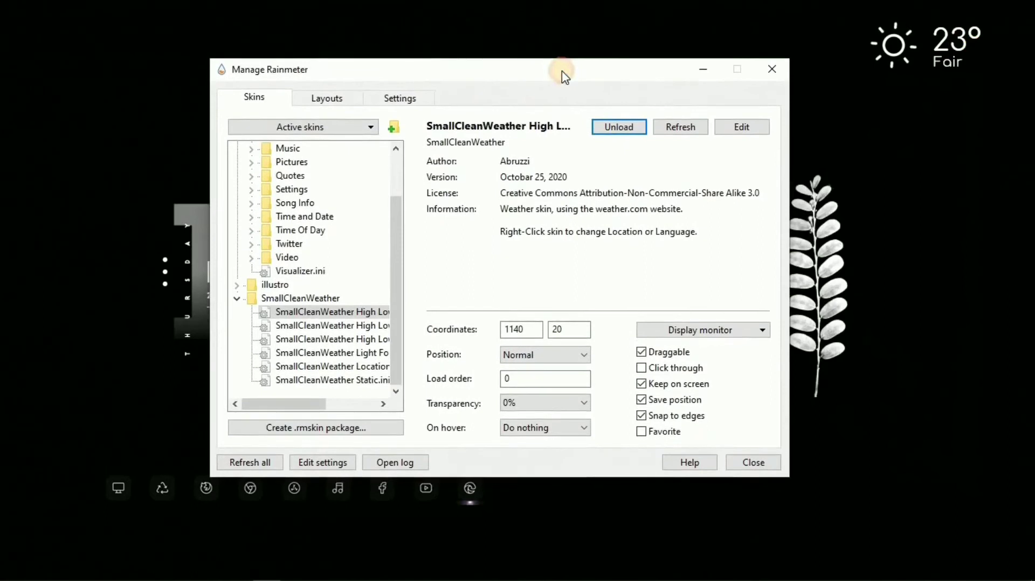
{"action": "left_click", "coordinate": [772, 72]}
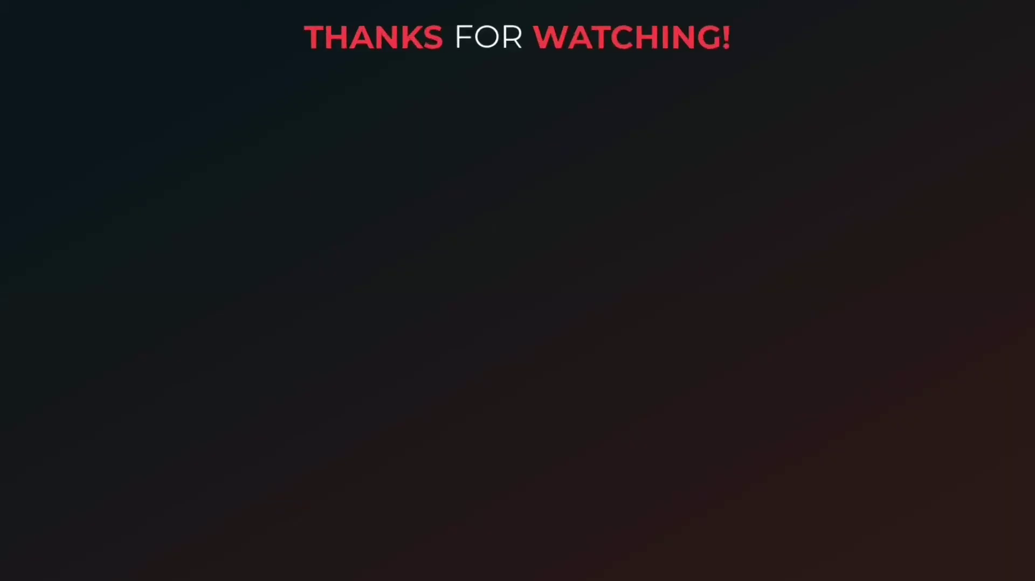